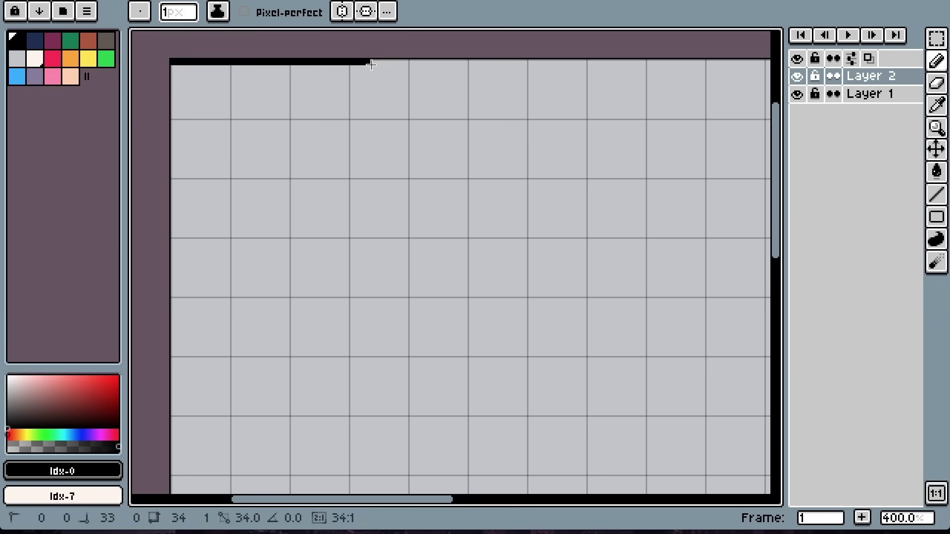
Draw the black outline of the machine's front, about 35 by 41 pixels, in the canvas's upper-left corner.
{"action": "left_click", "coordinate": [376, 62], "text": "shift"}
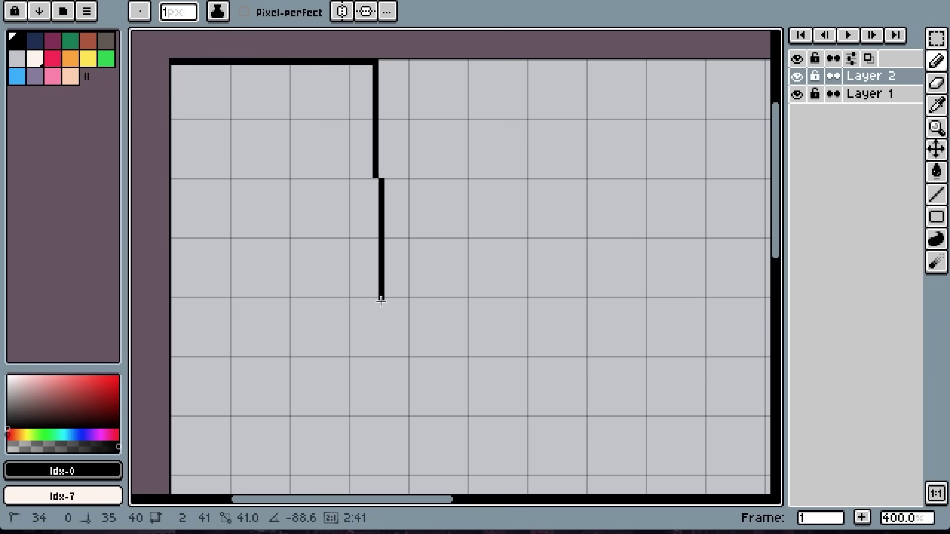
{"action": "left_click", "coordinate": [374, 294], "text": "shift"}
{"action": "left_click", "coordinate": [173, 294], "text": "shift"}
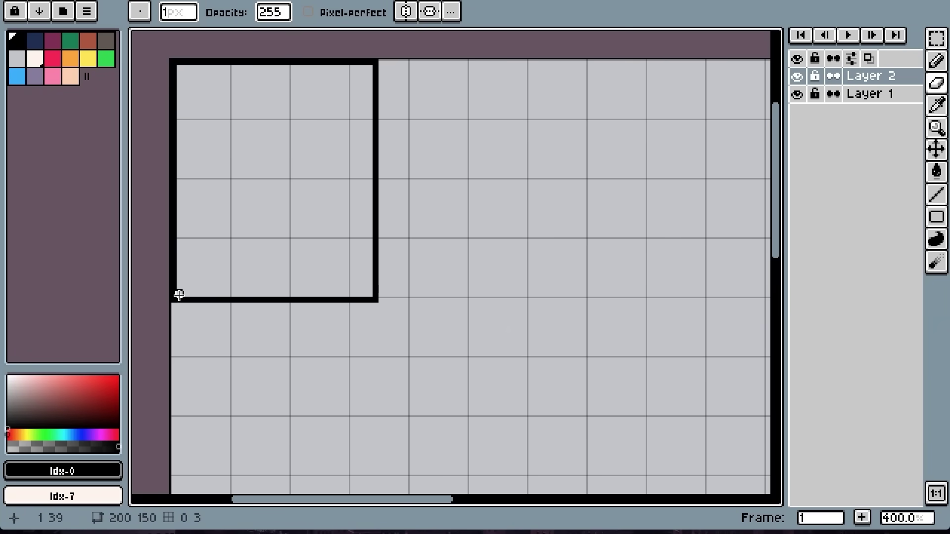
Outline a display window of about 28 by 24 pixels in black inside the upper part of the front.
{"action": "left_click", "coordinate": [189, 78]}
{"action": "left_click", "coordinate": [190, 216], "text": "shift"}
{"action": "left_click", "coordinate": [351, 216], "text": "shift"}
{"action": "left_click", "coordinate": [352, 79], "text": "shift"}
{"action": "left_click", "coordinate": [192, 80], "text": "shift"}
Divide the display window into shelves with two black horizontal lines.
{"action": "left_click", "coordinate": [193, 122]}
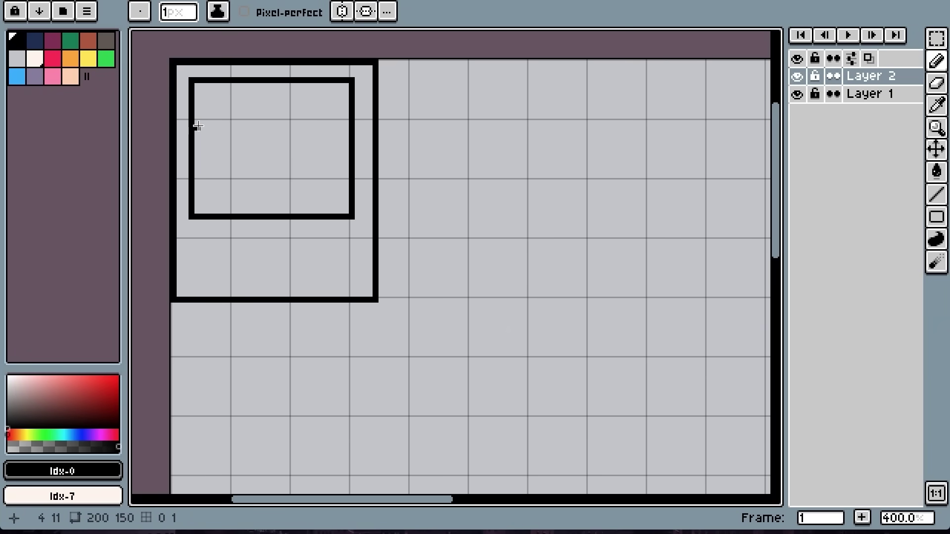
{"action": "left_click", "coordinate": [352, 122], "text": "shift"}
{"action": "left_click", "coordinate": [347, 157], "text": "shift"}
{"action": "key", "text": "ctrl+z"}
{"action": "left_click", "coordinate": [348, 163]}
{"action": "left_click", "coordinate": [193, 163], "text": "shift"}
Shrink the display window to about 22 by 22 pixels by moving its lower and right edges inward.
{"action": "key", "text": "m"}
{"action": "left_click_drag", "start_coordinate": [179, 181], "coordinate": [374, 249]}
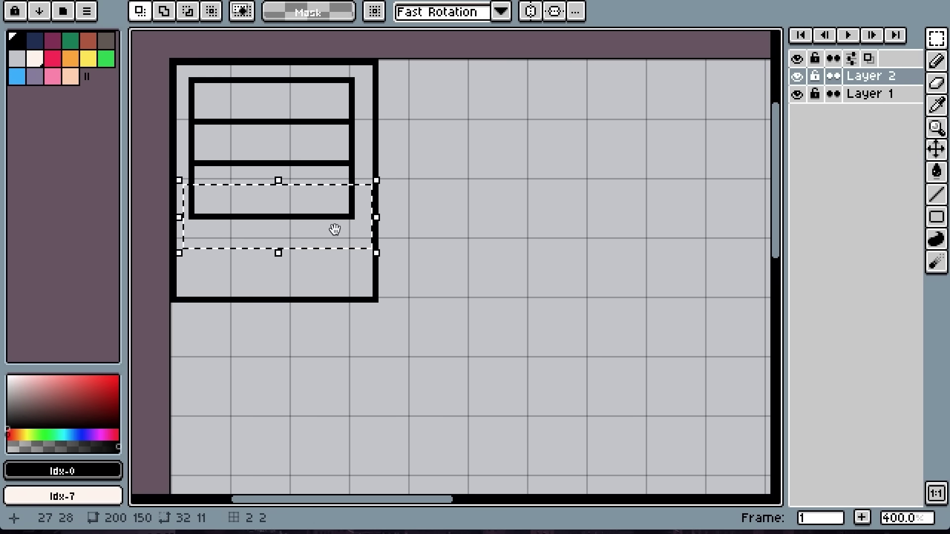
{"action": "left_click_drag", "start_coordinate": [333, 228], "coordinate": [292, 76]}
{"action": "left_click_drag", "start_coordinate": [325, 84], "coordinate": [289, 84]}
{"action": "left_click", "coordinate": [354, 175]}
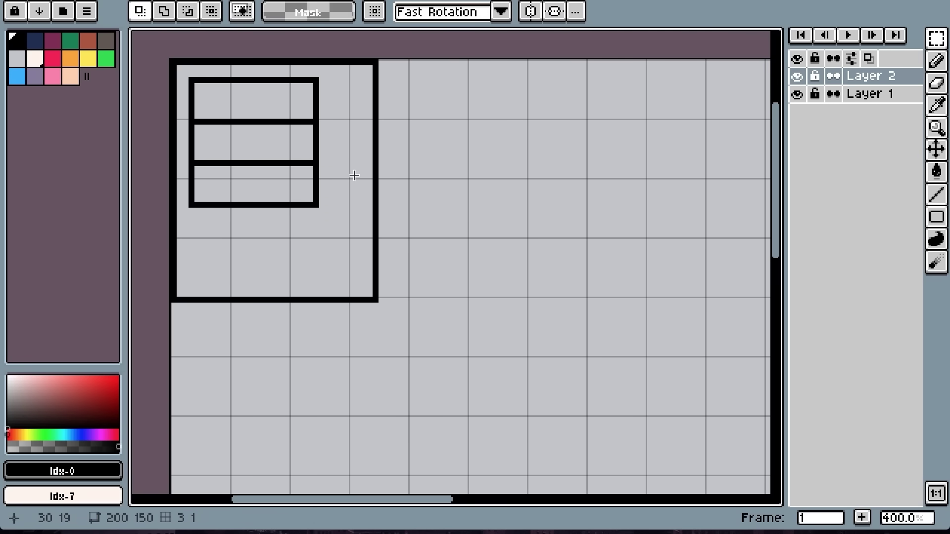
Draw a narrow black column of eight square buttons to the right of the display window.
{"action": "key", "text": "b"}
{"action": "left_click", "coordinate": [334, 80]}
{"action": "left_click", "coordinate": [334, 235], "text": "shift"}
{"action": "left_click", "coordinate": [358, 234], "text": "shift"}
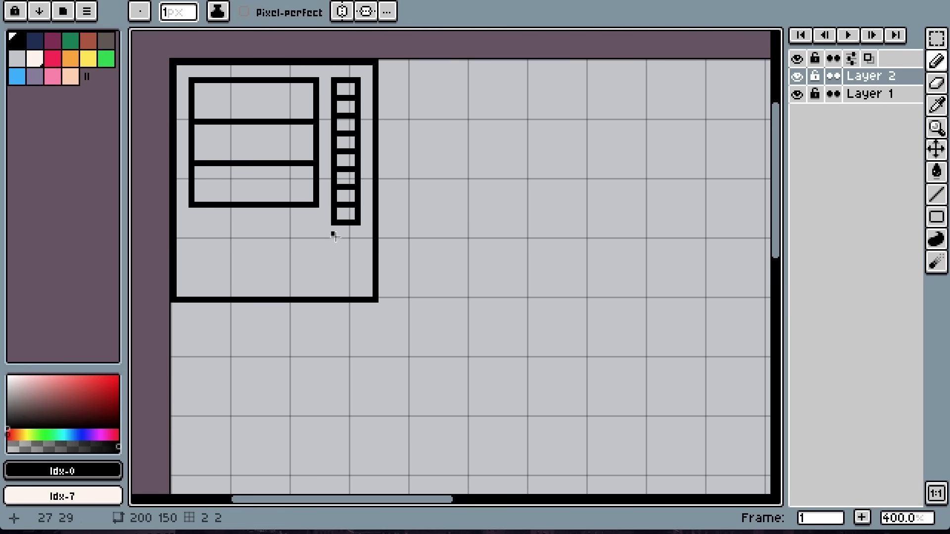
Draw a black coin slot below the buttons and outline a dispensing tray of about 22 by 8 pixels below the window.
{"action": "left_click", "coordinate": [316, 222]}
{"action": "left_click", "coordinate": [191, 223], "text": "shift"}
{"action": "left_click", "coordinate": [192, 265], "text": "shift"}
{"action": "left_click", "coordinate": [316, 265], "text": "shift"}
{"action": "left_click", "coordinate": [317, 226], "text": "shift"}
Shift all the details inside the front one pixel down and widen the window and tray one pixel to the right.
{"action": "key", "text": "m"}
{"action": "left_click_drag", "start_coordinate": [185, 75], "coordinate": [358, 270]}
{"action": "key", "text": "Down"}
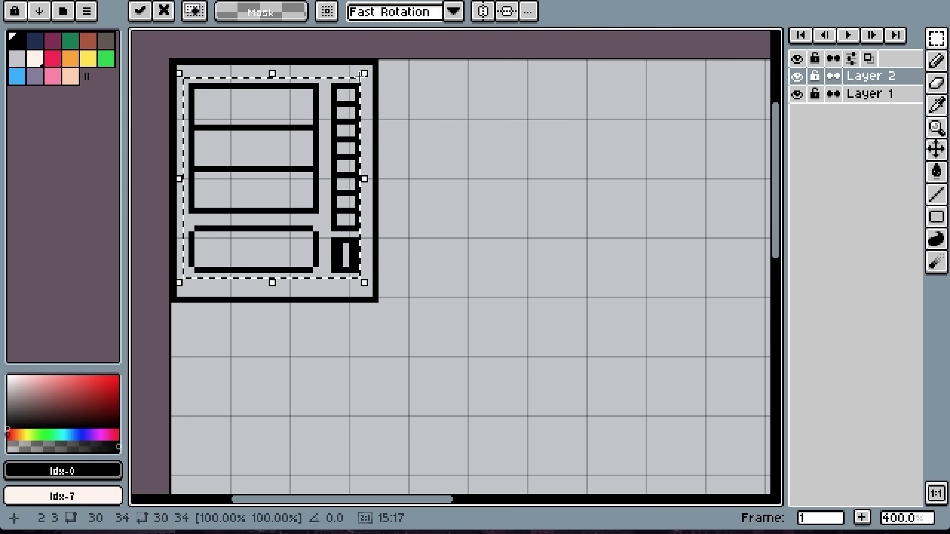
{"action": "left_click_drag", "start_coordinate": [312, 80], "coordinate": [322, 271]}
{"action": "key", "text": "Right"}
Erase the corner pixels of the window and tray, and add black can outlines on the shelves.
{"action": "key", "text": "e"}
{"action": "left_click", "coordinate": [191, 211]}
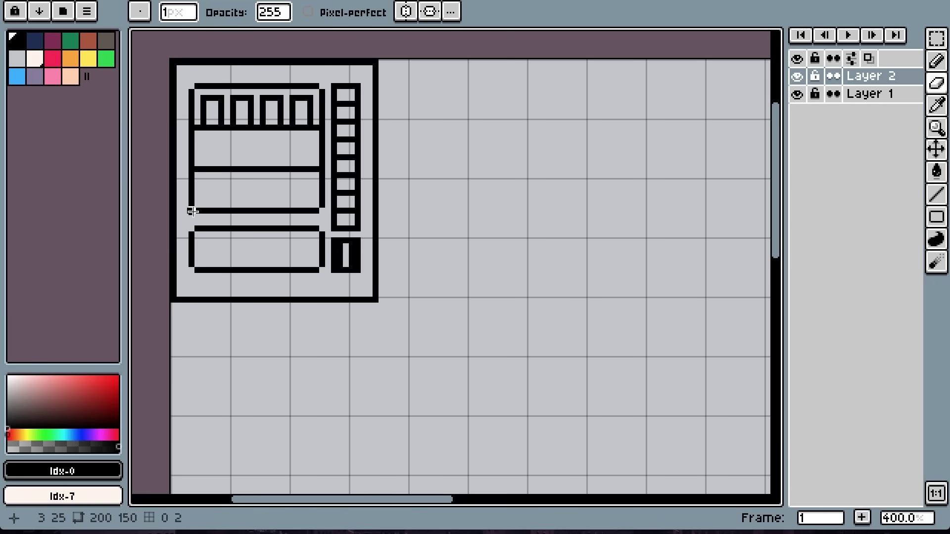
{"action": "left_click_drag", "start_coordinate": [197, 98], "coordinate": [316, 124]}
Fill the machine's body with red and the shelf backgrounds with light blue.
{"action": "left_click", "coordinate": [52, 59]}
{"action": "left_click", "coordinate": [17, 77]}
{"action": "left_click", "coordinate": [203, 92]}
{"action": "left_click", "coordinate": [202, 136]}
Colour the cans and matching buttons in green, white, pink, yellow, dark purple and red, and rework the coin panel below them.
{"action": "left_click", "coordinate": [106, 59]}
{"action": "left_click", "coordinate": [212, 113]}
{"action": "left_click", "coordinate": [272, 155]}
{"action": "left_click", "coordinate": [345, 95]}
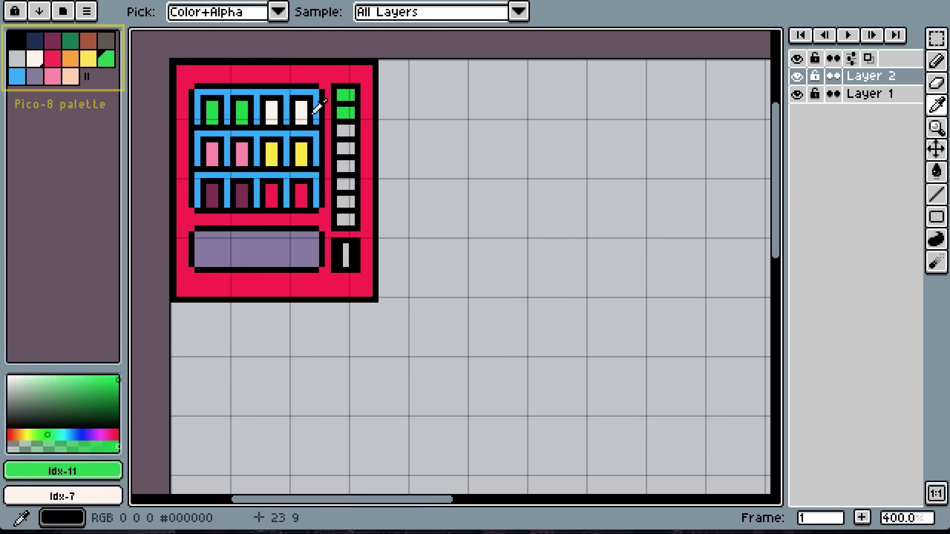
{"action": "left_click", "coordinate": [346, 131]}
{"action": "left_click_drag", "start_coordinate": [334, 235], "coordinate": [364, 277]}
On a new layer, outline a side panel about 25 pixels wide in black beside the front and fill it with red.
{"action": "key", "text": "shift+n"}
{"action": "left_click", "coordinate": [382, 300], "text": "shift"}
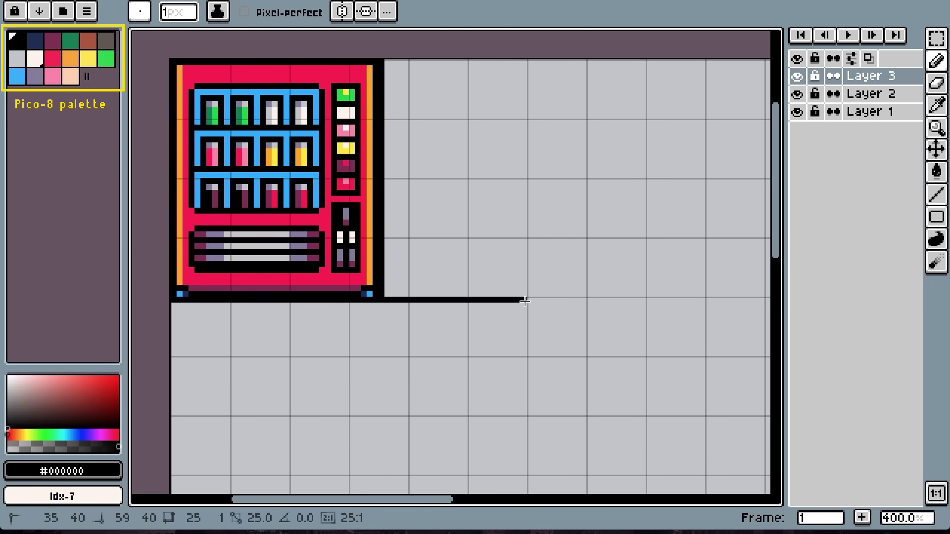
{"action": "left_click", "coordinate": [524, 300], "text": "shift"}
{"action": "left_click", "coordinate": [524, 62], "text": "shift"}
{"action": "left_click", "coordinate": [352, 64], "text": "shift"}
{"action": "left_click", "coordinate": [52, 58]}
{"action": "key", "text": "g"}
{"action": "left_click", "coordinate": [426, 93]}
Narrow the side panel by moving its right edge five pixels to the left.
{"action": "key", "text": "m"}
{"action": "left_click_drag", "start_coordinate": [554, 372], "coordinate": [448, 30]}
{"action": "key", "text": "Left"}
{"action": "key", "text": "Left"}
{"action": "key", "text": "Left"}
{"action": "key", "text": "Left"}
{"action": "key", "text": "Left"}
{"action": "left_click", "coordinate": [534, 136]}
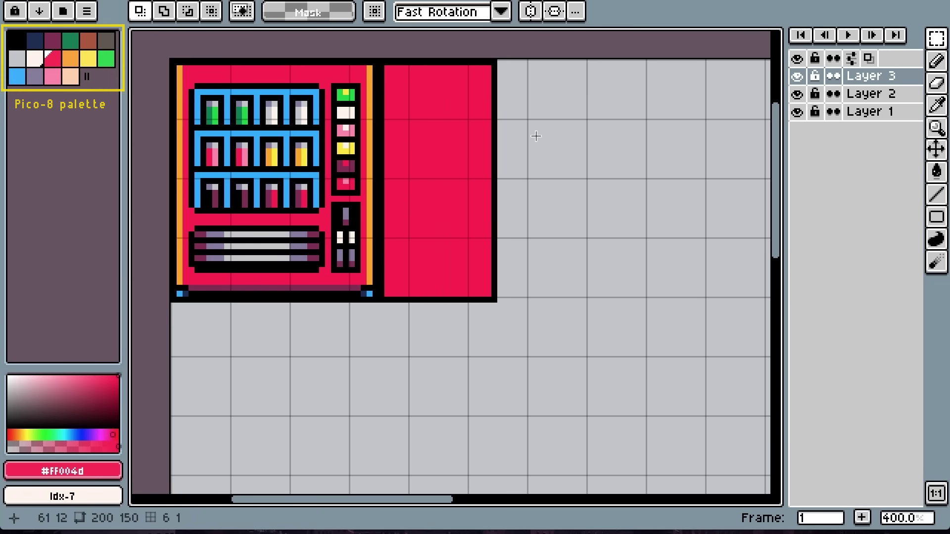
Fill a 4 by 10 pixel white block on the upper side panel and copy it to make a row of three.
{"action": "left_click", "coordinate": [35, 58]}
{"action": "left_click_drag", "start_coordinate": [399, 123], "coordinate": [420, 177]}
{"action": "key", "text": "g"}
{"action": "left_click", "coordinate": [413, 130]}
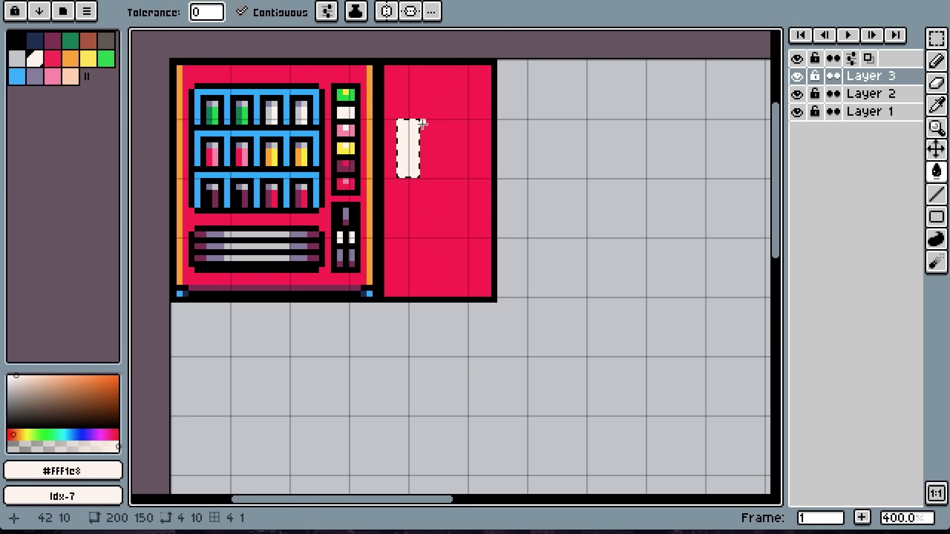
{"action": "key", "text": "m"}
{"action": "left_click_drag", "start_coordinate": [413, 131], "coordinate": [473, 132], "text": "ctrl"}
{"action": "key", "text": "ctrl+d"}
Carve the three white blocks into the letters POP with red pixels.
{"action": "key", "text": "b"}
{"action": "key", "text": "]"}
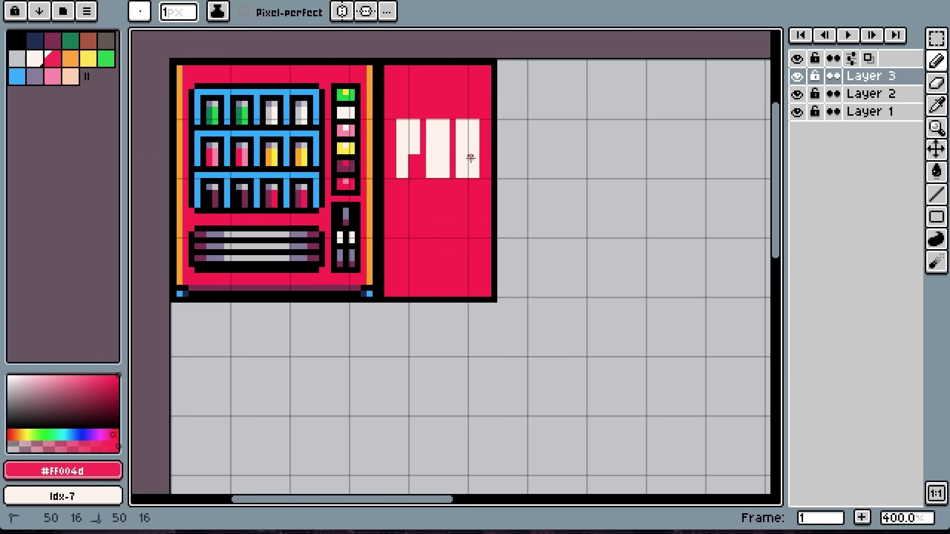
{"action": "left_click", "coordinate": [438, 132]}
Give the side panel a base matching the front, with blue feet, a black strip and a dark purple shadow line.
{"action": "left_click", "coordinate": [369, 293], "text": "alt"}
{"action": "left_click", "coordinate": [388, 294]}
{"action": "left_click", "coordinate": [488, 294]}
{"action": "left_click", "coordinate": [480, 296], "text": "alt"}
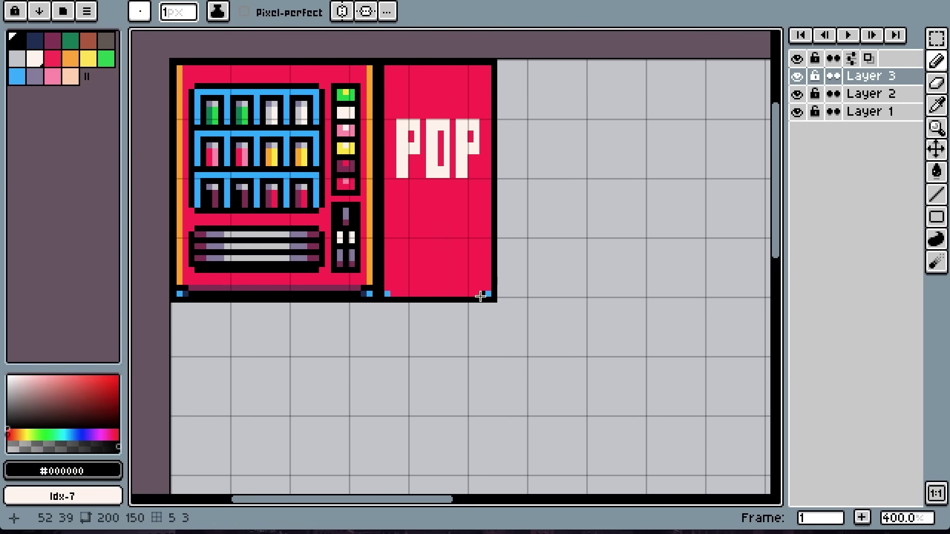
{"action": "left_click", "coordinate": [482, 287]}
{"action": "key", "text": "]"}
{"action": "key", "text": "]"}
{"action": "left_click_drag", "start_coordinate": [397, 287], "coordinate": [480, 288]}
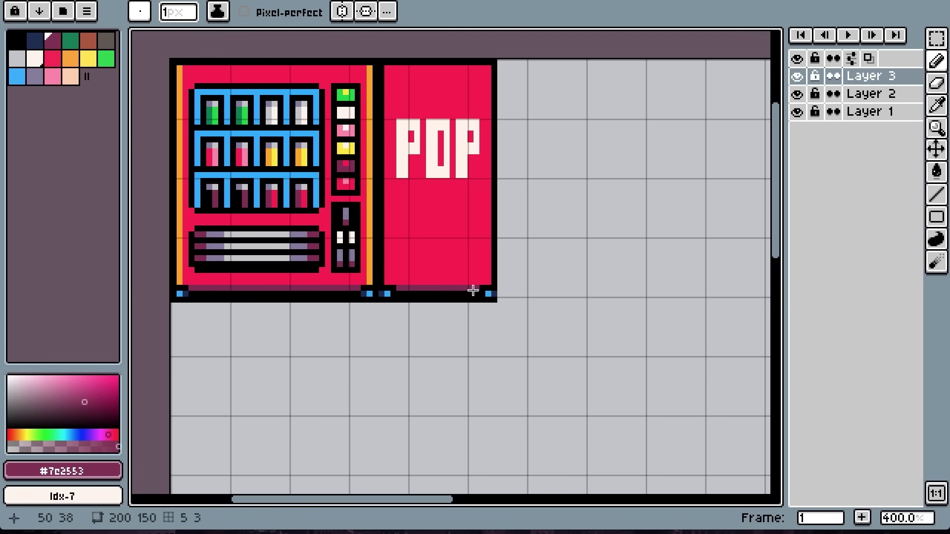
Draw a thick and a thin white stripe beneath the POP lettering.
{"action": "key", "text": "]"}
{"action": "key", "text": "]"}
{"action": "key", "text": "]"}
{"action": "key", "text": "]"}
{"action": "key", "text": "]"}
{"action": "left_click_drag", "start_coordinate": [480, 205], "coordinate": [399, 205]}
Merge the side panel layer into Layer 2 and place a copy of the machine's front directly right of the side panel.
{"action": "key", "text": "ctrl+e"}
{"action": "key", "text": "m"}
{"action": "left_click_drag", "start_coordinate": [171, 60], "coordinate": [377, 308]}
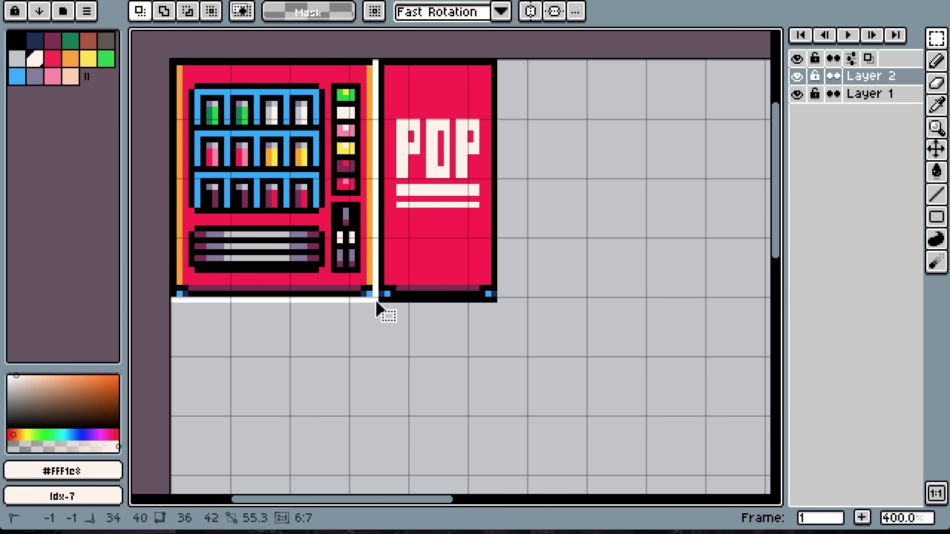
{"action": "key", "text": "ctrl+c"}
{"action": "key", "text": "ctrl+v"}
{"action": "key", "text": "Left"}
{"action": "key", "text": "Left"}
{"action": "key", "text": "ctrl+d"}
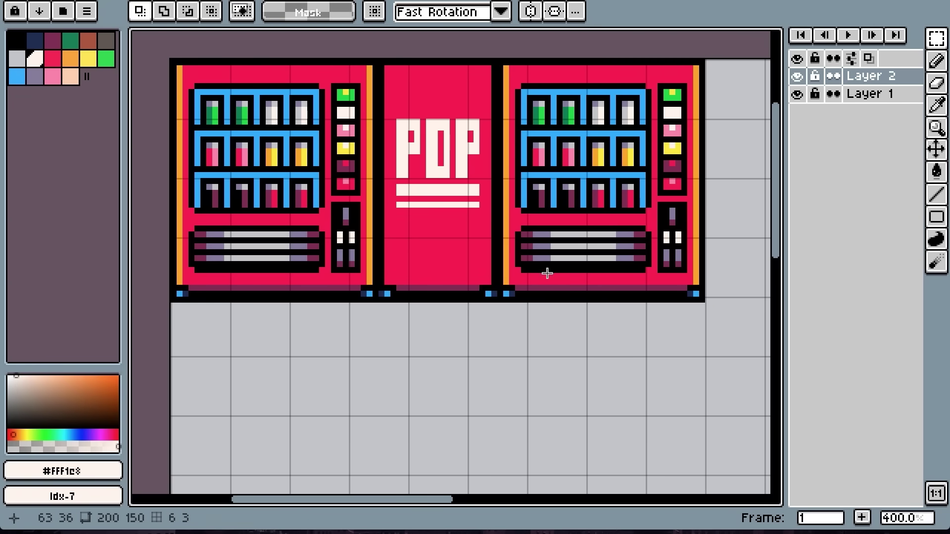
Clear the interior of the copied front and fill it with lavender grey for the back panel.
{"action": "key", "text": "]"}
{"action": "key", "text": "]"}
{"action": "key", "text": "]"}
{"action": "key", "text": "]"}
{"action": "key", "text": "]"}
{"action": "key", "text": "]"}
{"action": "mouse_move", "coordinate": [506, 68]}
{"action": "left_mouse_down"}
{"action": "mouse_move", "coordinate": [679, 282]}
{"action": "mouse_move", "coordinate": [696, 282]}
{"action": "left_mouse_up"}
{"action": "key", "text": "Delete"}
{"action": "key", "text": "g"}
{"action": "left_click", "coordinate": [667, 201]}
Recolour the back panel's base line to lavender and draw light grey highlights along its side and upper edges.
{"action": "key", "text": "b"}
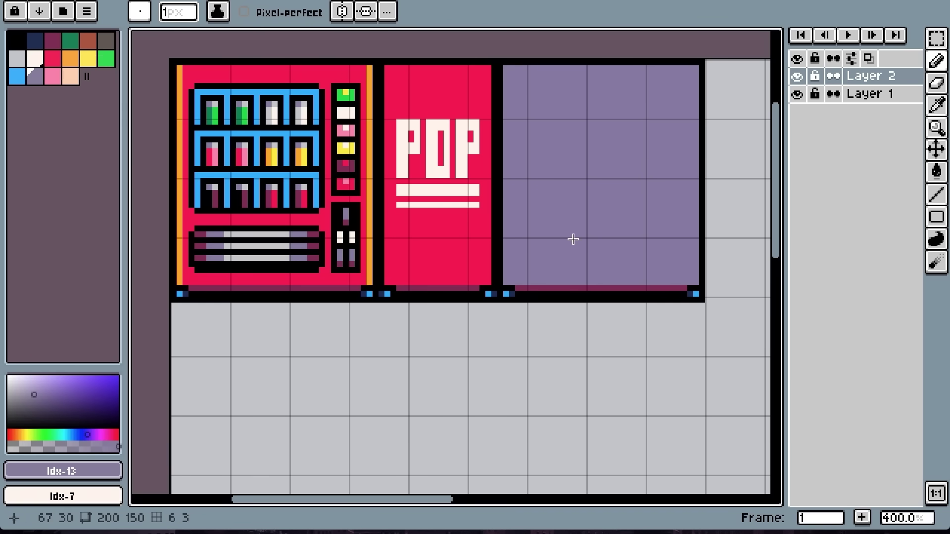
{"action": "left_click", "coordinate": [683, 289], "text": "shift"}
{"action": "left_click", "coordinate": [495, 312], "text": "alt"}
{"action": "left_click", "coordinate": [507, 287]}
{"action": "left_click", "coordinate": [506, 70], "text": "shift"}
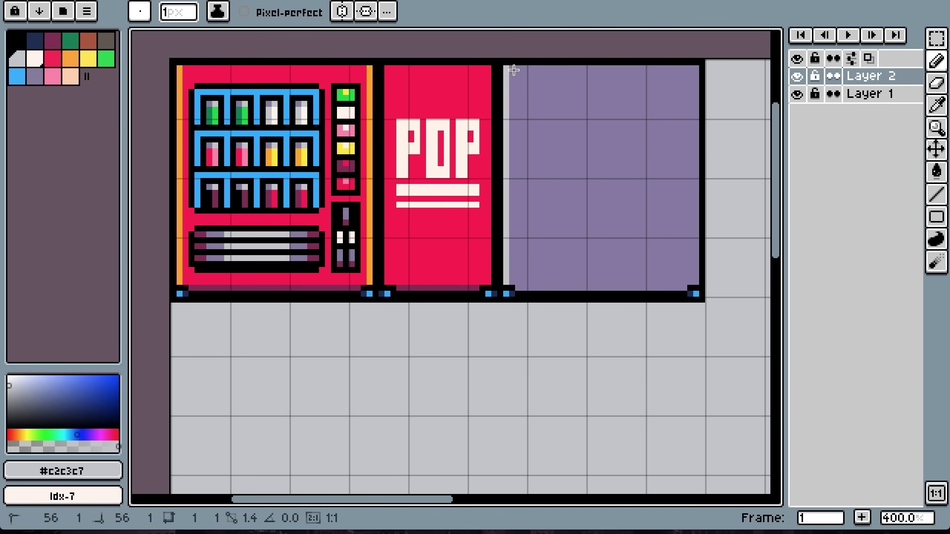
{"action": "left_click", "coordinate": [697, 70], "text": "shift"}
Draw a black horizontal vent line near the base of the back panel and duplicate it upward to make three.
{"action": "left_click", "coordinate": [683, 293], "text": "alt"}
{"action": "left_click", "coordinate": [673, 276]}
{"action": "left_click", "coordinate": [528, 276], "text": "shift"}
{"action": "key", "text": "w"}
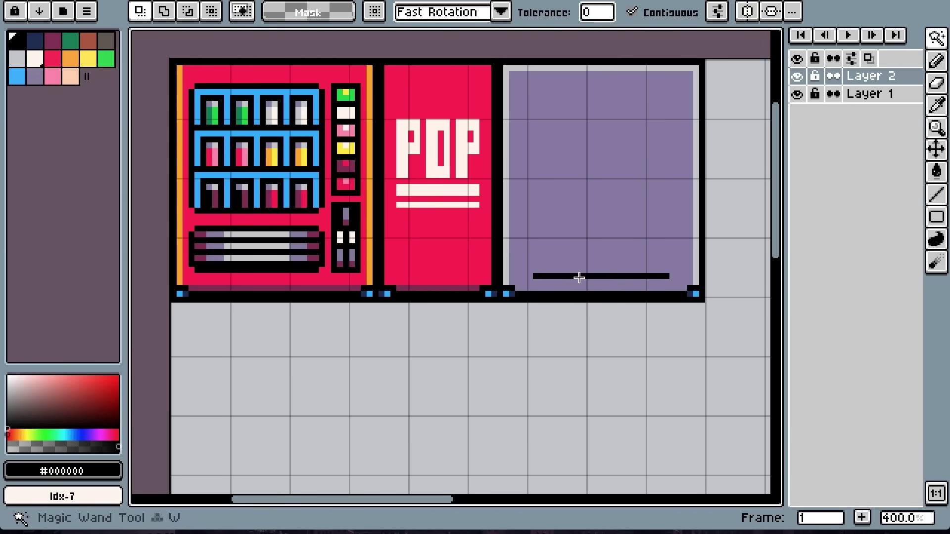
{"action": "left_click", "coordinate": [581, 276]}
{"action": "left_click_drag", "start_coordinate": [583, 284], "coordinate": [579, 261], "text": "ctrl"}
{"action": "key", "text": "m"}
{"action": "left_click", "coordinate": [591, 212]}
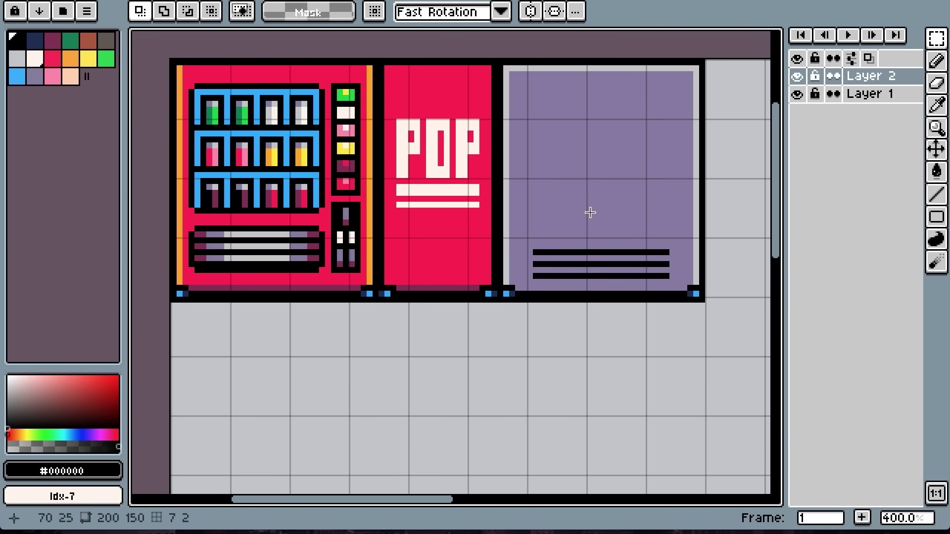
Move the three vent lines up two pixels and refill the gap left below them with lavender.
{"action": "left_click_drag", "start_coordinate": [523, 226], "coordinate": [678, 292]}
{"action": "left_click_drag", "start_coordinate": [623, 239], "coordinate": [623, 227], "text": "ctrl"}
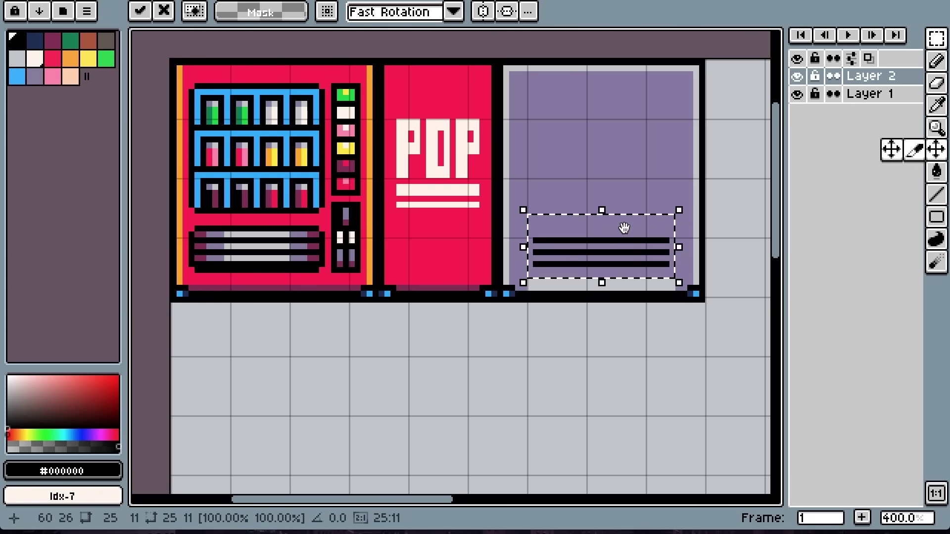
{"action": "key", "text": "g"}
{"action": "key", "text": "ctrl+d"}
{"action": "left_click", "coordinate": [605, 286], "text": "alt"}
Add a light grey screw pixel in each of the back panel's four corners.
{"action": "key", "text": "b"}
{"action": "left_click", "coordinate": [506, 279], "text": "alt"}
{"action": "left_click", "coordinate": [685, 276]}
Draw a three-by-four grid of black dots and a black 16 by 7 pixel frame across the upper back panel.
{"action": "left_click", "coordinate": [669, 240], "text": "alt"}
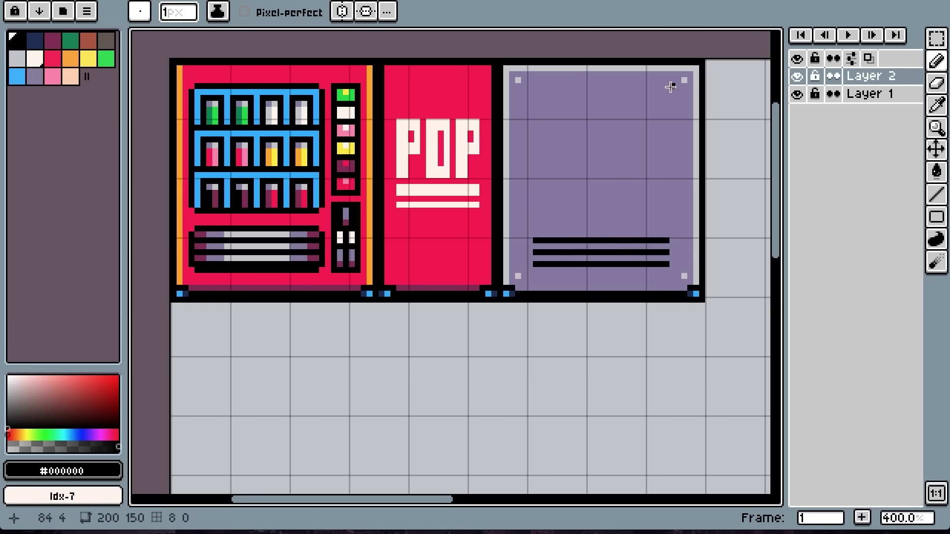
{"action": "left_click", "coordinate": [536, 92]}
{"action": "left_click", "coordinate": [625, 92], "text": "shift"}
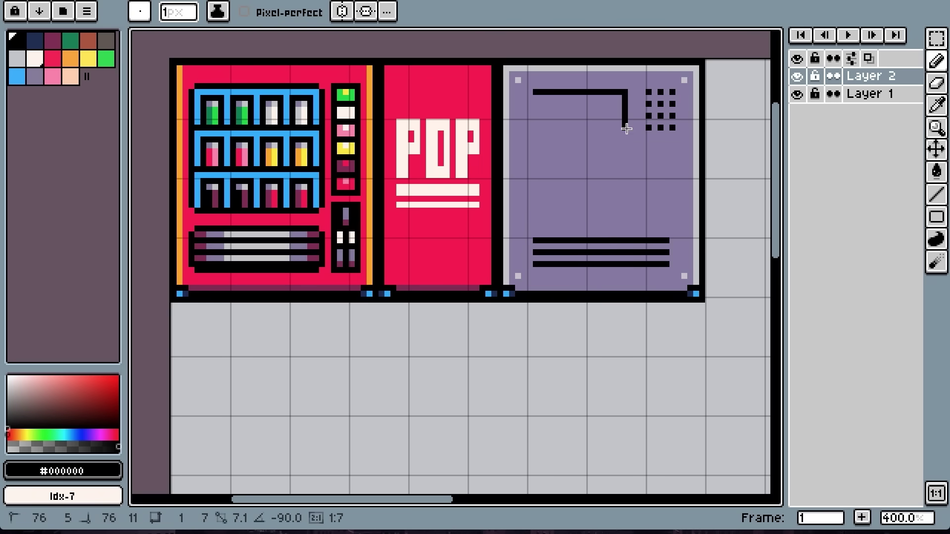
{"action": "left_click", "coordinate": [625, 127], "text": "shift"}
{"action": "left_click", "coordinate": [536, 128], "text": "shift"}
{"action": "left_click", "coordinate": [535, 92], "text": "shift"}
Fill a light grey bar inside the black frame and draw a solid light grey label of about 8 by 10 pixels below it.
{"action": "left_click", "coordinate": [507, 98], "text": "alt"}
{"action": "left_click_drag", "start_coordinate": [550, 104], "coordinate": [606, 117]}
{"action": "left_click_drag", "start_coordinate": [533, 148], "coordinate": [579, 206]}
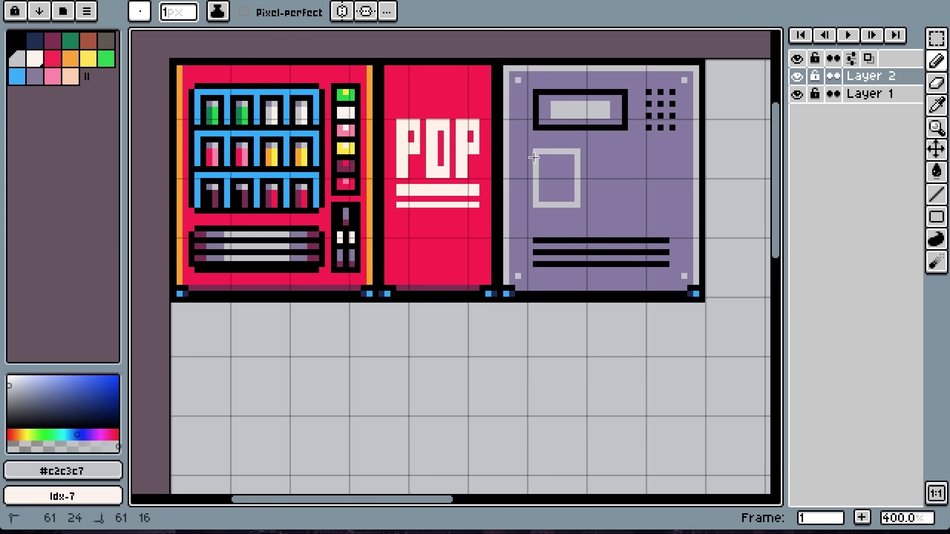
{"action": "key", "text": "g"}
{"action": "left_click", "coordinate": [544, 161]}
Draw light grey diagonal reflection streaks across the back panel's upper-left and lower-right corners.
{"action": "key", "text": "l"}
{"action": "mouse_move", "coordinate": [609, 288]}
{"action": "left_mouse_down"}
{"action": "mouse_move", "coordinate": [693, 165]}
{"action": "mouse_move", "coordinate": [686, 201]}
{"action": "mouse_move", "coordinate": [693, 184]}
{"action": "left_mouse_up"}
{"action": "left_click_drag", "start_coordinate": [562, 71], "coordinate": [509, 131]}
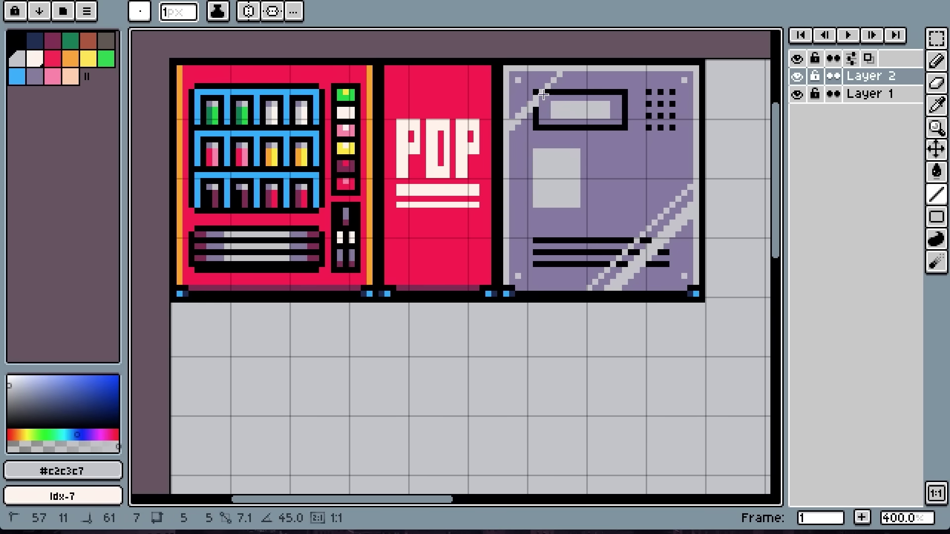
{"action": "left_click_drag", "start_coordinate": [598, 65], "coordinate": [557, 101]}
{"action": "mouse_move", "coordinate": [551, 107]}
{"action": "left_mouse_down"}
{"action": "mouse_move", "coordinate": [509, 149]}
{"action": "mouse_move", "coordinate": [574, 157]}
{"action": "left_mouse_up"}
Touch up the reflection streaks and restore the black vent lines where they cross.
{"action": "key", "text": "b"}
{"action": "left_click", "coordinate": [650, 214]}
{"action": "left_click", "coordinate": [633, 242]}
{"action": "left_click", "coordinate": [665, 253], "text": "alt"}
Draw lavender text lines across the light grey label and add a square black lock to its right.
{"action": "left_click", "coordinate": [554, 222], "text": "alt"}
{"action": "left_click_drag", "start_coordinate": [574, 169], "coordinate": [547, 171]}
{"action": "key", "text": "["}
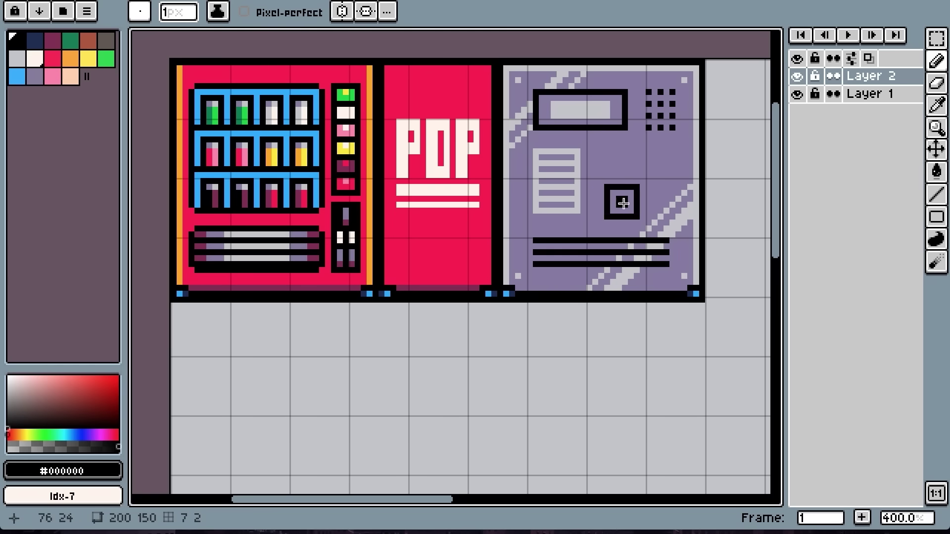
Round the black lock by painting its four outer corner pixels lavender.
{"action": "left_click", "coordinate": [631, 203], "text": "alt"}
{"action": "left_click", "coordinate": [637, 187]}
{"action": "left_click", "coordinate": [607, 187]}
{"action": "left_click", "coordinate": [607, 217]}
{"action": "left_click", "coordinate": [637, 217]}
Draw a dark purple shadow line along the back panel's base and add white highlights on its light grey border.
{"action": "left_click", "coordinate": [53, 40]}
{"action": "left_click_drag", "start_coordinate": [518, 288], "coordinate": [684, 288]}
{"action": "left_click", "coordinate": [653, 279], "text": "alt"}
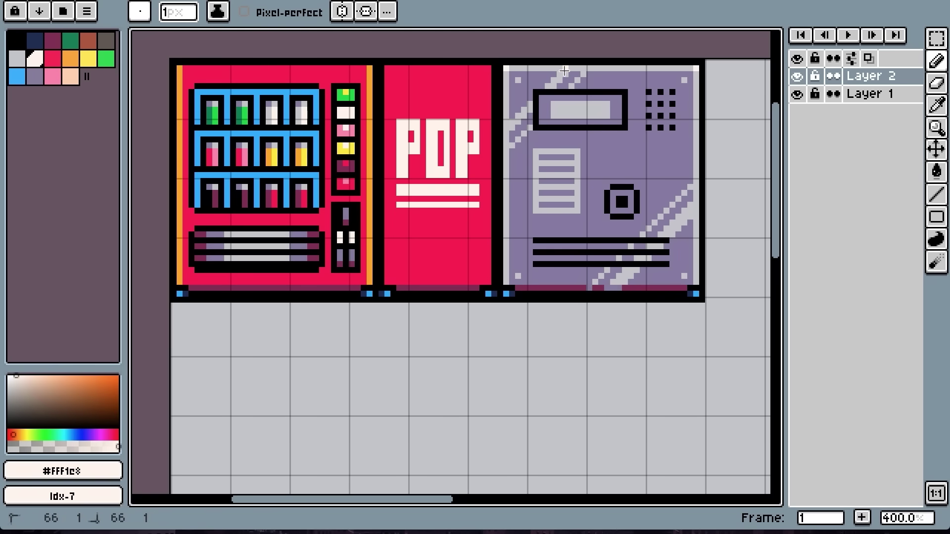
Draw a row of short vertical dark purple vent lines near the base of the POP side panel.
{"action": "left_click", "coordinate": [476, 288], "text": "alt"}
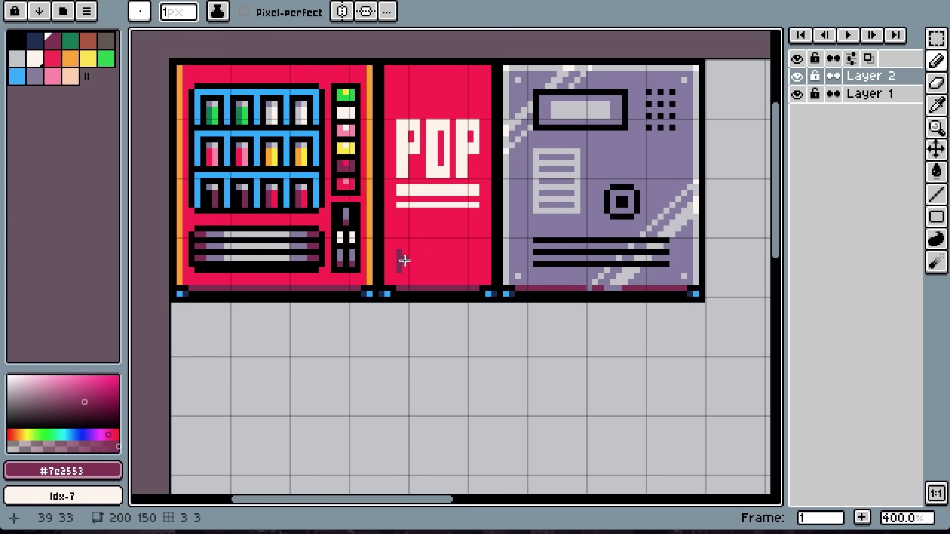
{"action": "left_click_drag", "start_coordinate": [399, 253], "coordinate": [399, 270]}
{"action": "left_click_drag", "start_coordinate": [411, 252], "coordinate": [412, 270]}
{"action": "left_click_drag", "start_coordinate": [423, 253], "coordinate": [424, 270]}
{"action": "left_click_drag", "start_coordinate": [435, 252], "coordinate": [435, 270]}
{"action": "mouse_move", "coordinate": [447, 252]}
{"action": "left_mouse_down"}
{"action": "mouse_move", "coordinate": [447, 270]}
{"action": "mouse_move", "coordinate": [459, 270]}
{"action": "left_mouse_up"}
{"action": "mouse_move", "coordinate": [470, 252]}
{"action": "left_mouse_down"}
{"action": "mouse_move", "coordinate": [471, 270]}
{"action": "mouse_move", "coordinate": [482, 270]}
{"action": "left_mouse_up"}
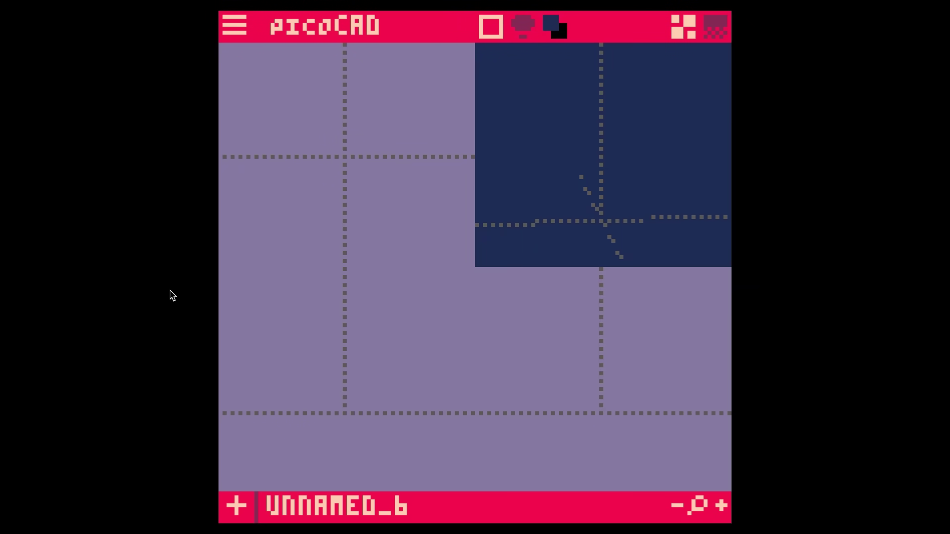
Switch to picoCAD and add a cube to the empty scene.
{"action": "right_click", "coordinate": [368, 150]}
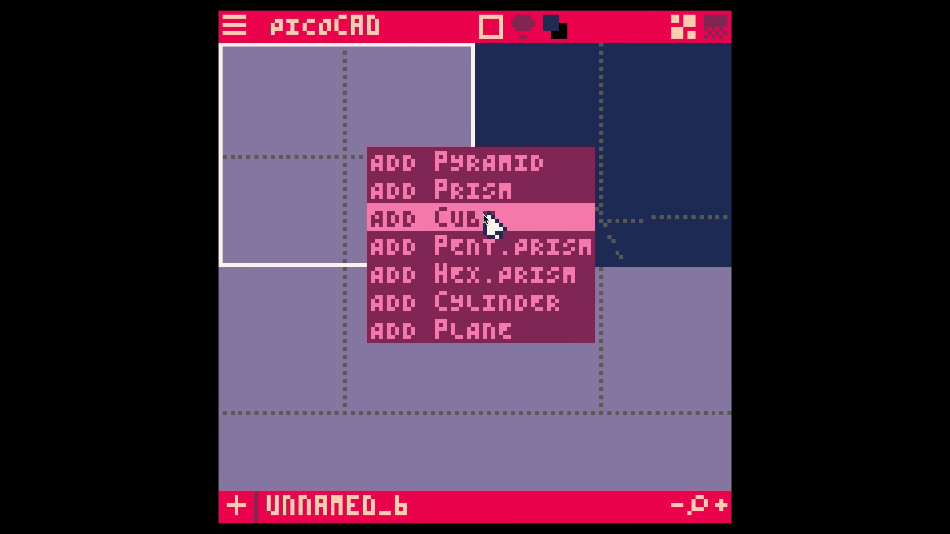
{"action": "left_click", "coordinate": [512, 225]}
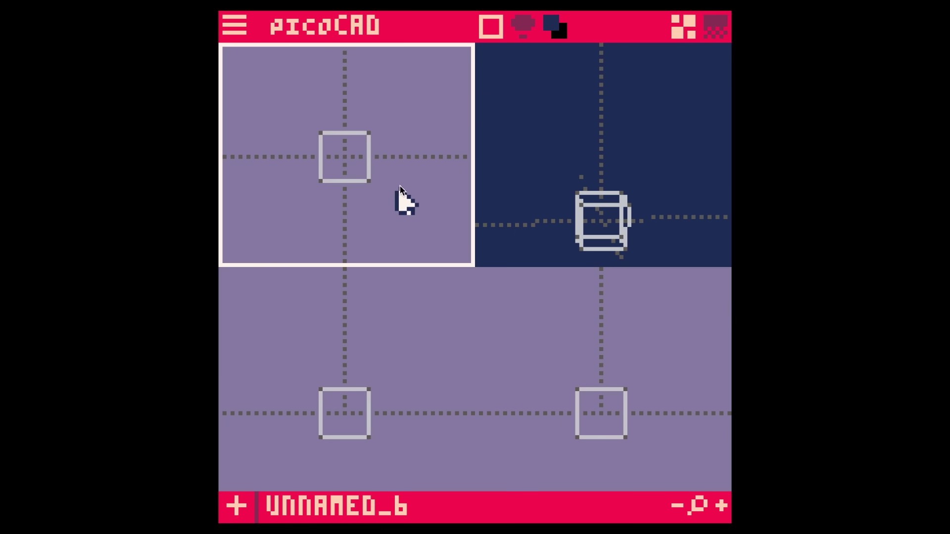
Examine the cube from several angles in the 3D preview.
{"action": "key", "text": "Left"}
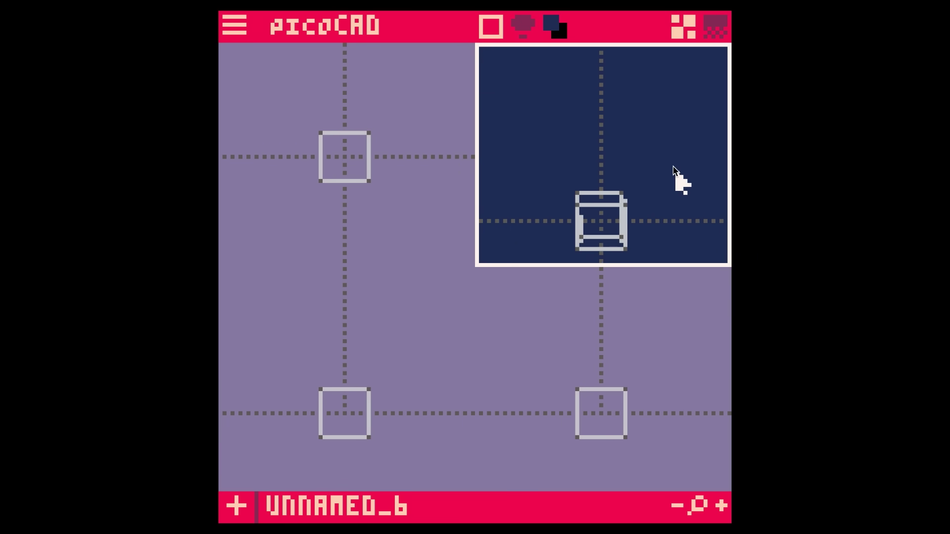
{"action": "key", "text": "Right"}
{"action": "key", "text": "Up"}
{"action": "key", "text": "Up"}
{"action": "key", "text": "Down"}
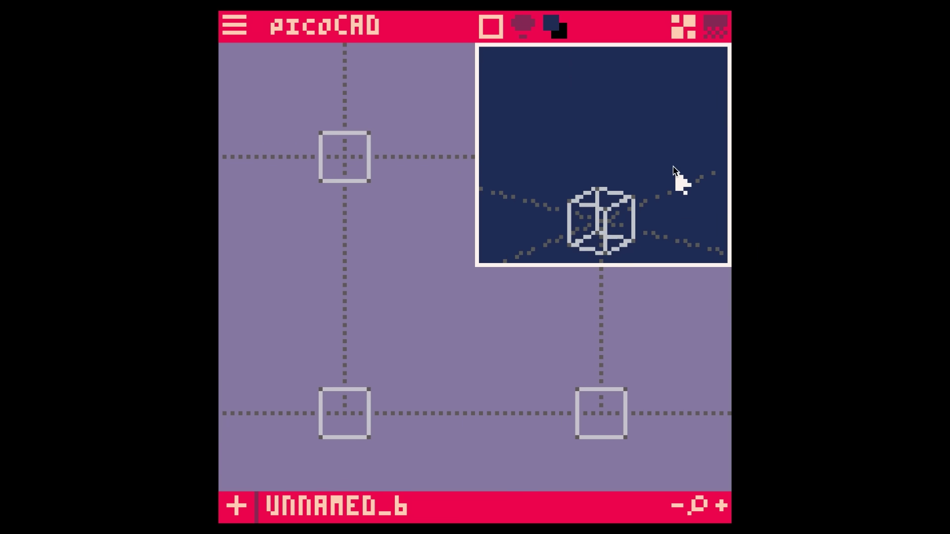
{"action": "key", "text": "Up"}
{"action": "key", "text": "Down"}
{"action": "key", "text": "Left"}
{"action": "key", "text": "Right"}
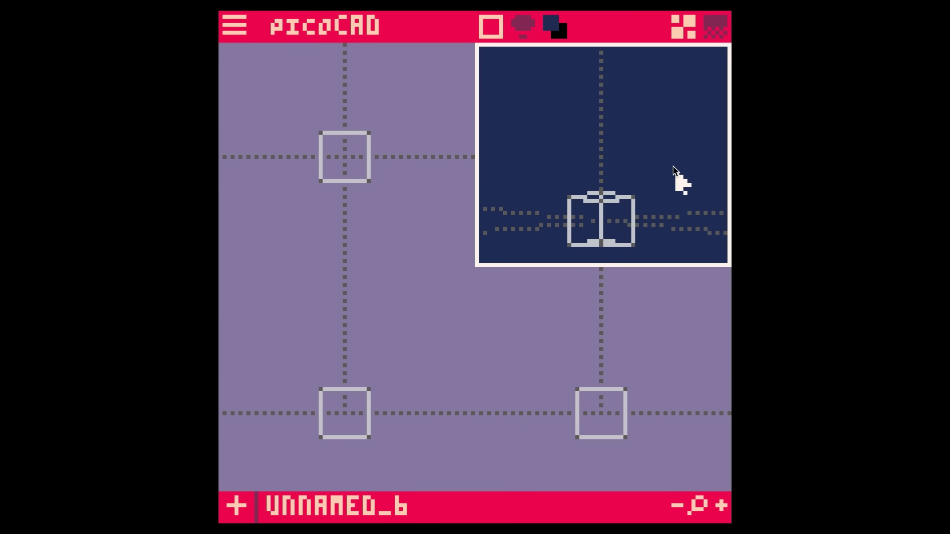
{"action": "key", "text": "Up"}
{"action": "key", "text": "Down"}
{"action": "key", "text": "Left"}
{"action": "key", "text": "Up"}
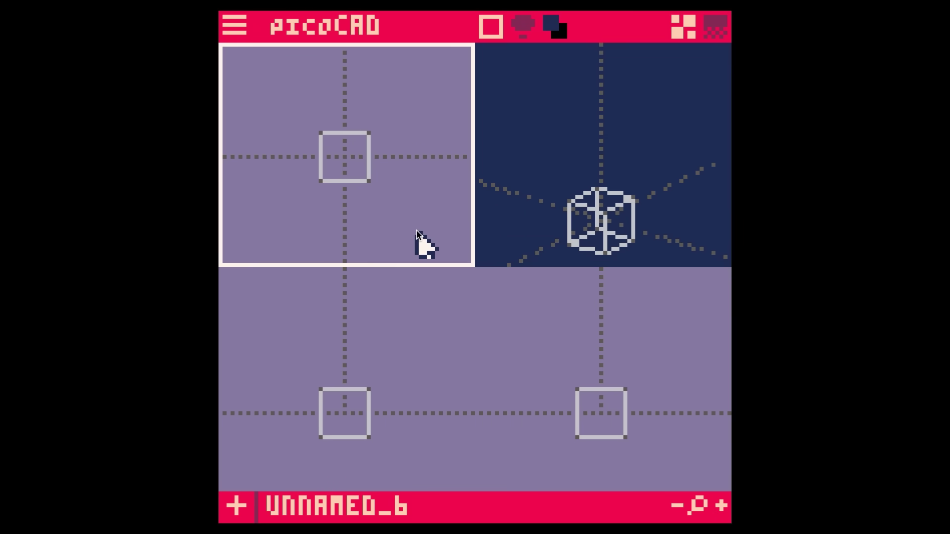
Raise the cube's four top vertices until the box is about 2.5 times its original height.
{"action": "left_click_drag", "start_coordinate": [540, 349], "coordinate": [682, 405]}
{"action": "key", "text": "Up"}
{"action": "key", "text": "Up"}
{"action": "key", "text": "Up"}
{"action": "key", "text": "Up"}
{"action": "key", "text": "Up"}
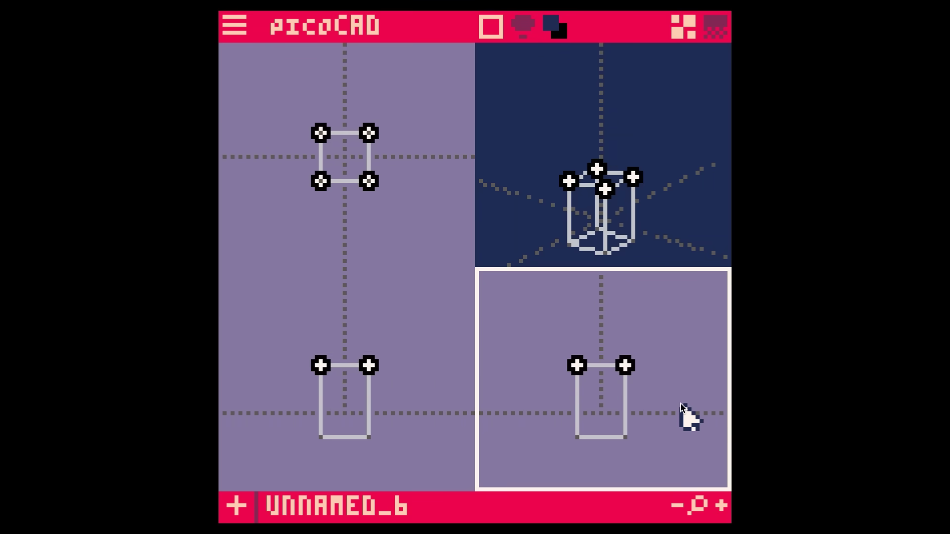
{"action": "key", "text": "Up"}
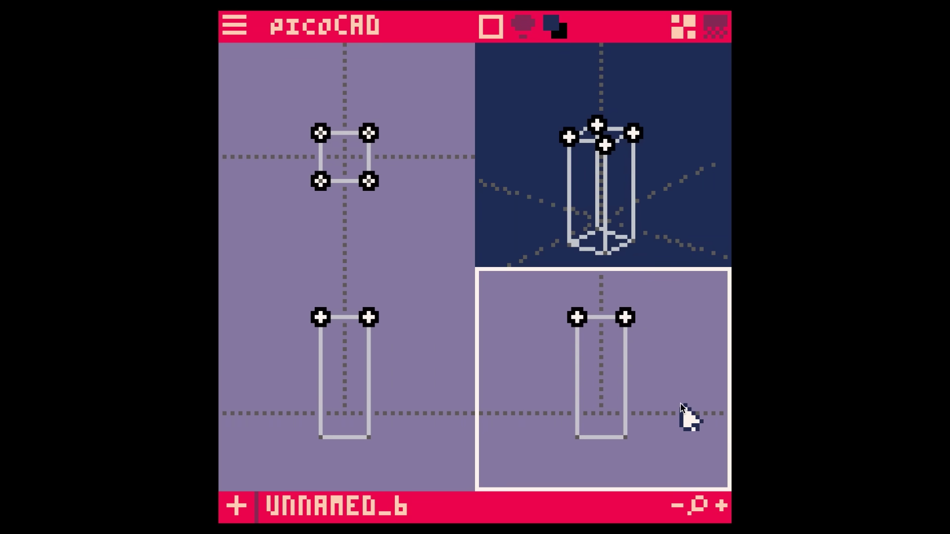
{"action": "left_click", "coordinate": [625, 318]}
{"action": "mouse_move", "coordinate": [626, 318]}
{"action": "left_mouse_down"}
{"action": "mouse_move", "coordinate": [688, 314]}
{"action": "mouse_move", "coordinate": [628, 316]}
{"action": "left_mouse_up"}
Move the box's left and right side vertices outward until it is about twice its original width.
{"action": "left_click_drag", "start_coordinate": [411, 447], "coordinate": [337, 459]}
{"action": "key", "text": "Right"}
{"action": "key", "text": "Right"}
{"action": "key", "text": "Right"}
{"action": "key", "text": "Right"}
{"action": "key", "text": "Left"}
{"action": "key", "text": "Left"}
{"action": "key", "text": "Left"}
{"action": "key", "text": "Left"}
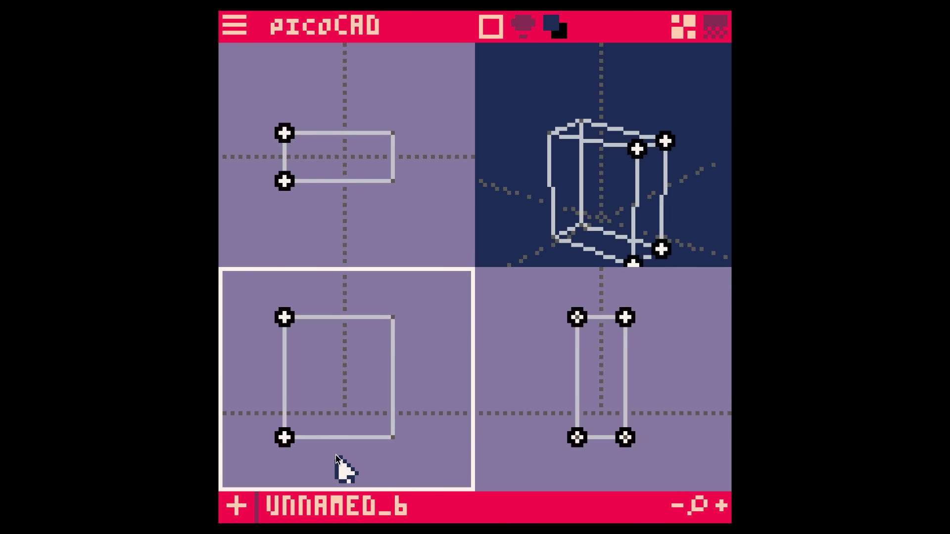
{"action": "key", "text": "Right"}
Deepen the box by moving its front and back vertices outward one grid step each.
{"action": "left_click_drag", "start_coordinate": [698, 175], "coordinate": [696, 173]}
{"action": "key", "text": "Left"}
{"action": "key", "text": "Up"}
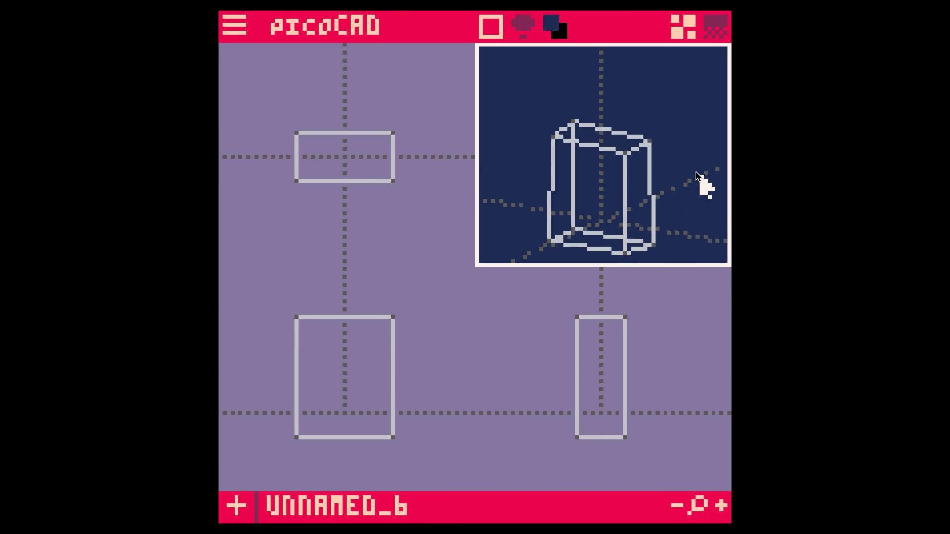
{"action": "left_click_drag", "start_coordinate": [646, 462], "coordinate": [611, 302]}
{"action": "key", "text": "Right"}
{"action": "left_click_drag", "start_coordinate": [588, 461], "coordinate": [557, 297]}
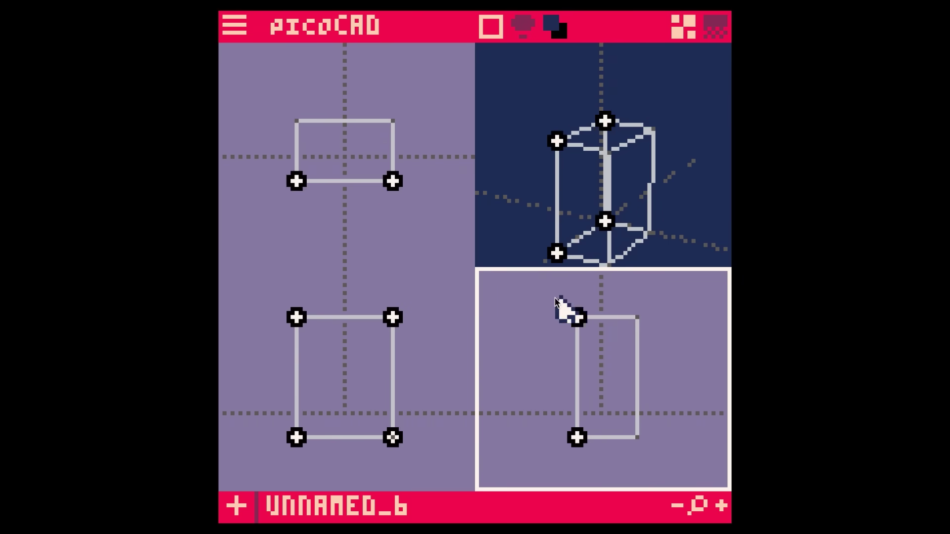
{"action": "key", "text": "Left"}
Enlarge the box by one grid step on its left and right sides, its top and its base.
{"action": "left_click", "coordinate": [672, 205]}
{"action": "key", "text": "Left"}
{"action": "key", "text": "Left"}
{"action": "key", "text": "Left"}
{"action": "key", "text": "Left"}
{"action": "left_click_drag", "start_coordinate": [418, 446], "coordinate": [373, 297]}
{"action": "key", "text": "Right"}
{"action": "left_click_drag", "start_coordinate": [318, 458], "coordinate": [421, 340]}
{"action": "key", "text": "Left"}
{"action": "key", "text": "Up"}
{"action": "left_click_drag", "start_coordinate": [432, 448], "coordinate": [244, 404]}
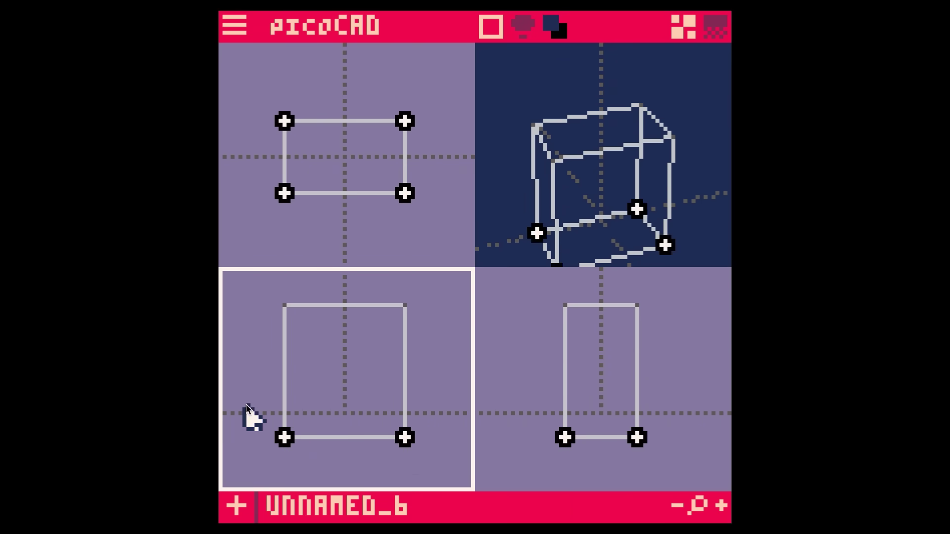
{"action": "key", "text": "Down"}
Check the proportions of the resized box from several angles in the 3D preview.
{"action": "left_click", "coordinate": [429, 391]}
{"action": "key", "text": "Up"}
{"action": "key", "text": "Up"}
{"action": "key", "text": "Down"}
{"action": "key", "text": "Down"}
{"action": "key", "text": "Down"}
{"action": "key", "text": "Up"}
{"action": "key", "text": "Right"}
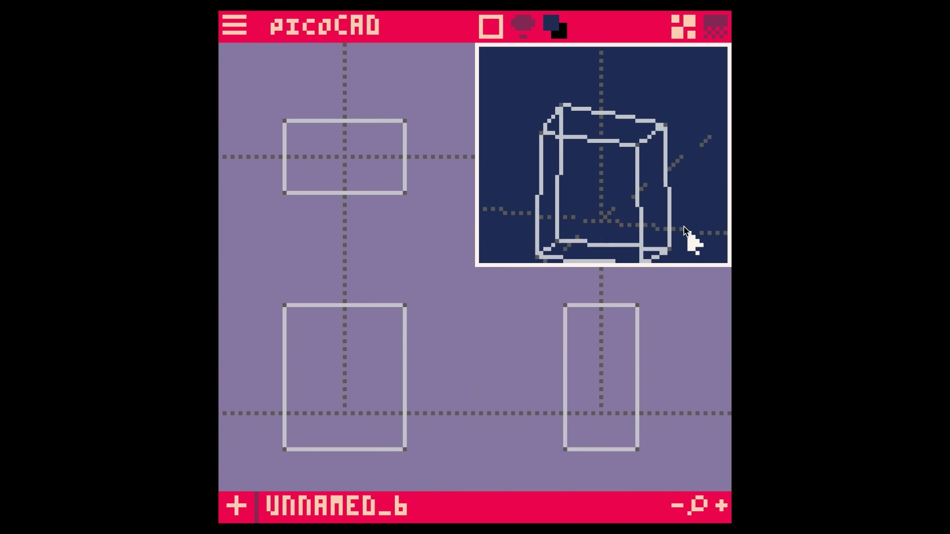
{"action": "key", "text": "Left"}
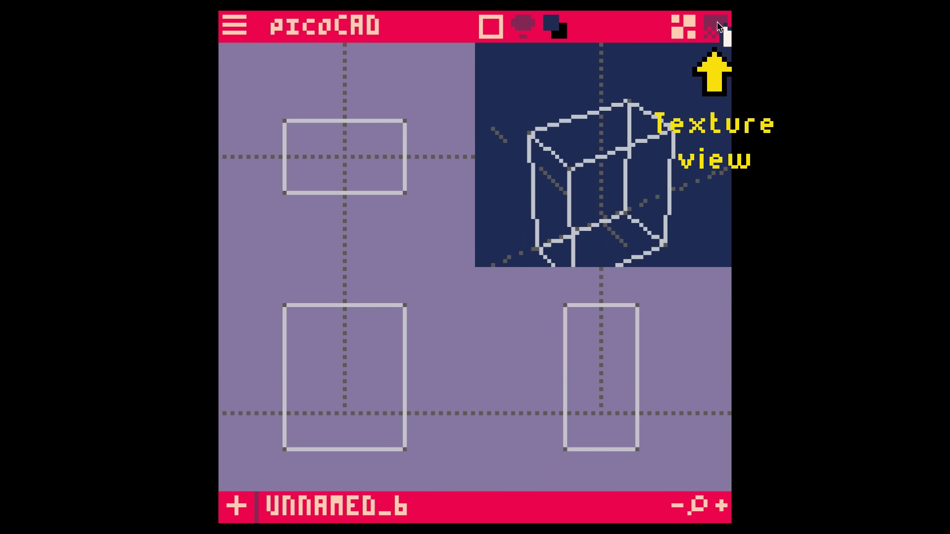
Open the texture view, select one of the box's wide faces and set the render mode to textured.
{"action": "left_click", "coordinate": [717, 30]}
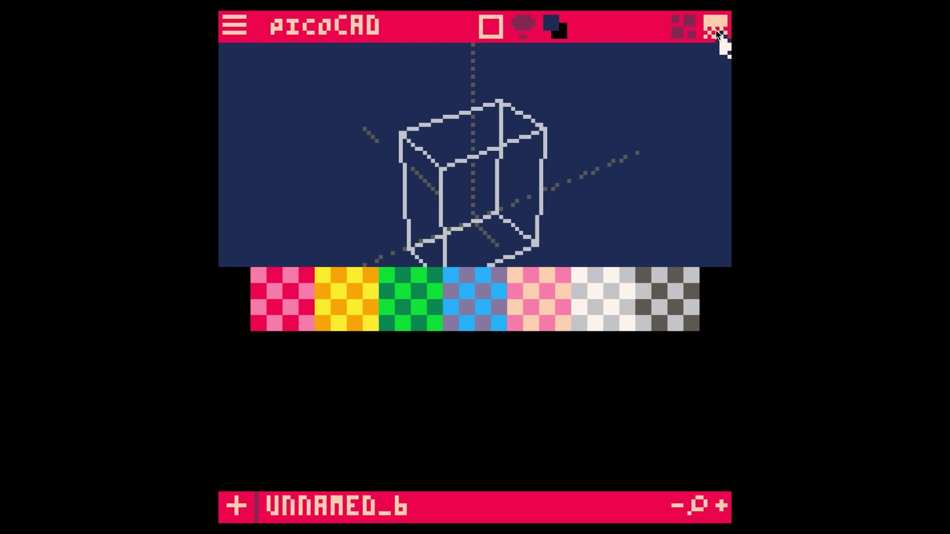
{"action": "left_click", "coordinate": [531, 160]}
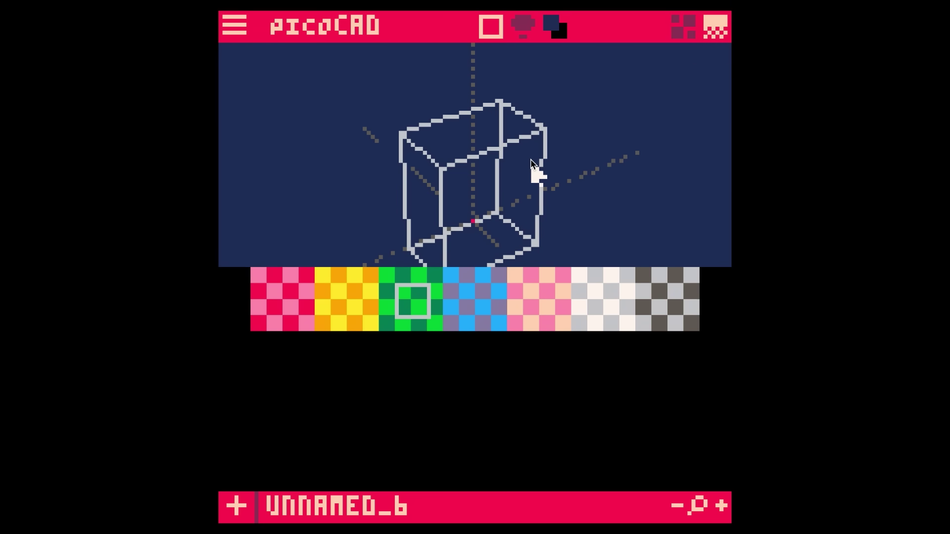
{"action": "scroll", "coordinate": [531, 160], "scroll_direction": "down", "scroll_amount": 2}
{"action": "scroll", "coordinate": [531, 160], "scroll_direction": "up", "scroll_amount": 1}
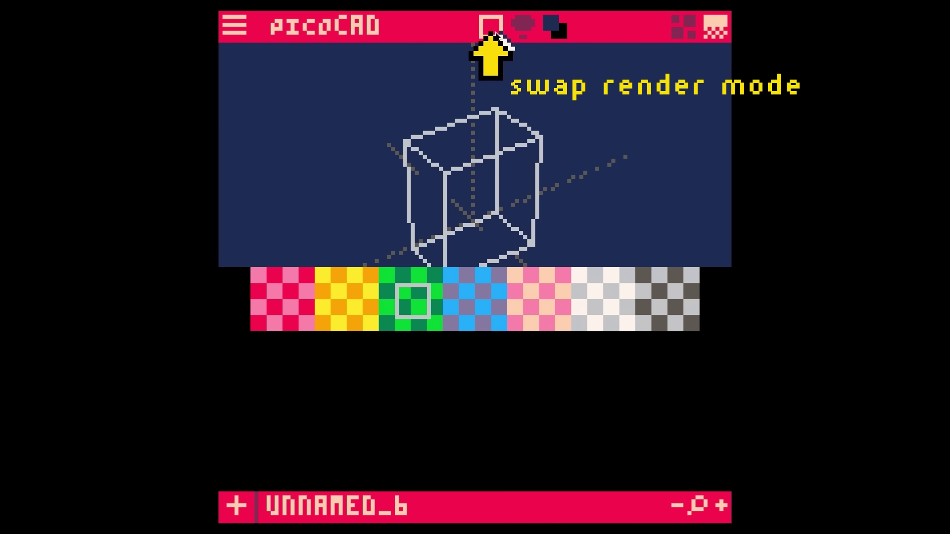
{"action": "left_click", "coordinate": [496, 33]}
{"action": "left_click", "coordinate": [491, 27]}
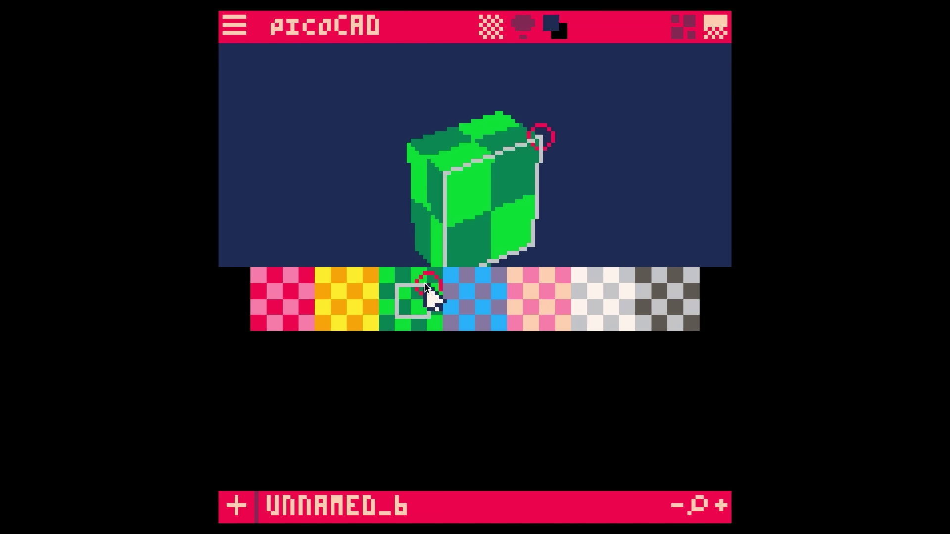
Move the selected wide face's UV square onto the pink and peach checker pattern.
{"action": "left_click", "coordinate": [422, 288]}
{"action": "left_click", "coordinate": [426, 317]}
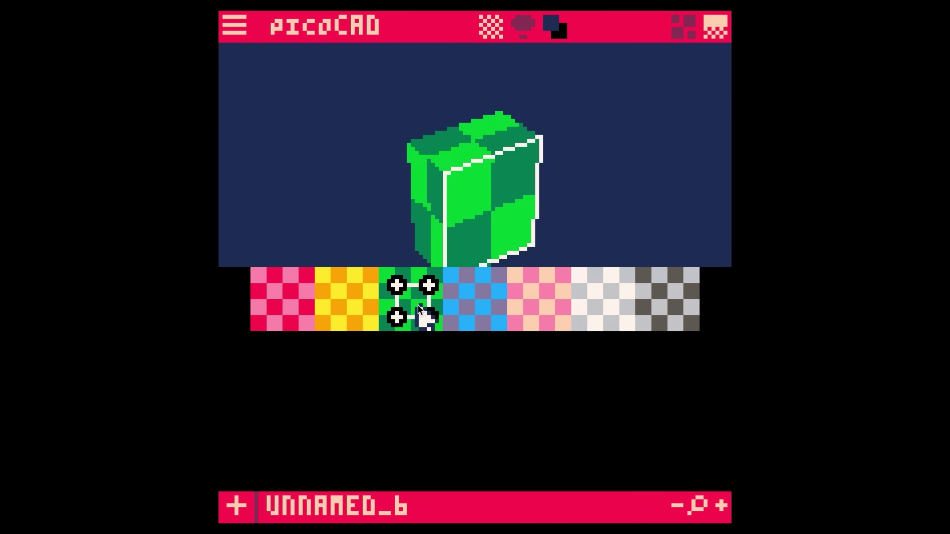
{"action": "left_click_drag", "start_coordinate": [429, 310], "coordinate": [553, 310]}
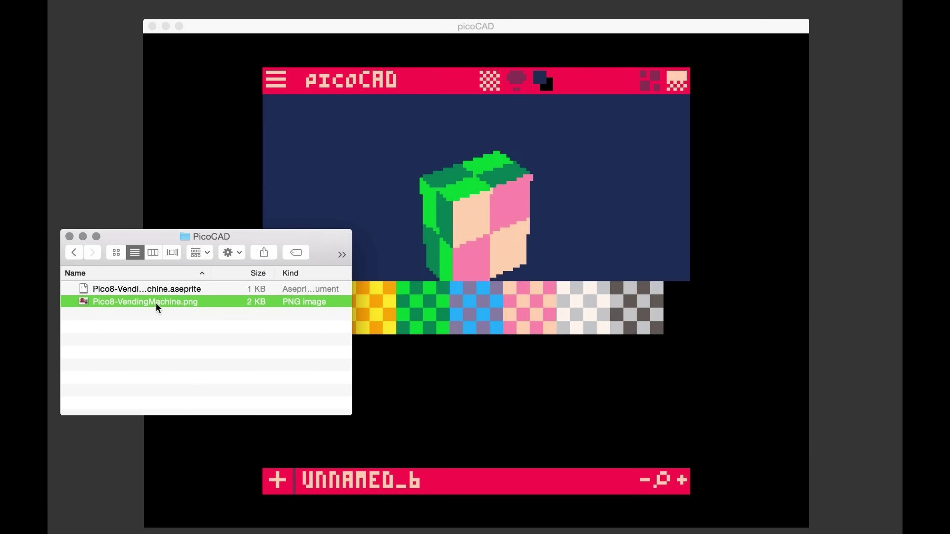
Load Pico8-VendingMachine.png as the texture and move the front face's UV square onto the machine's front artwork.
{"action": "left_click_drag", "start_coordinate": [158, 308], "coordinate": [469, 402]}
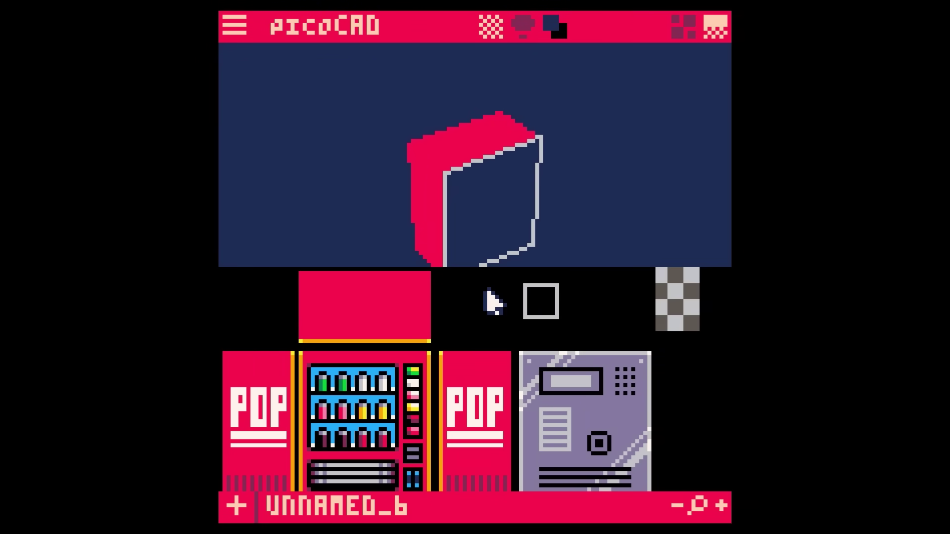
{"action": "left_click", "coordinate": [545, 299]}
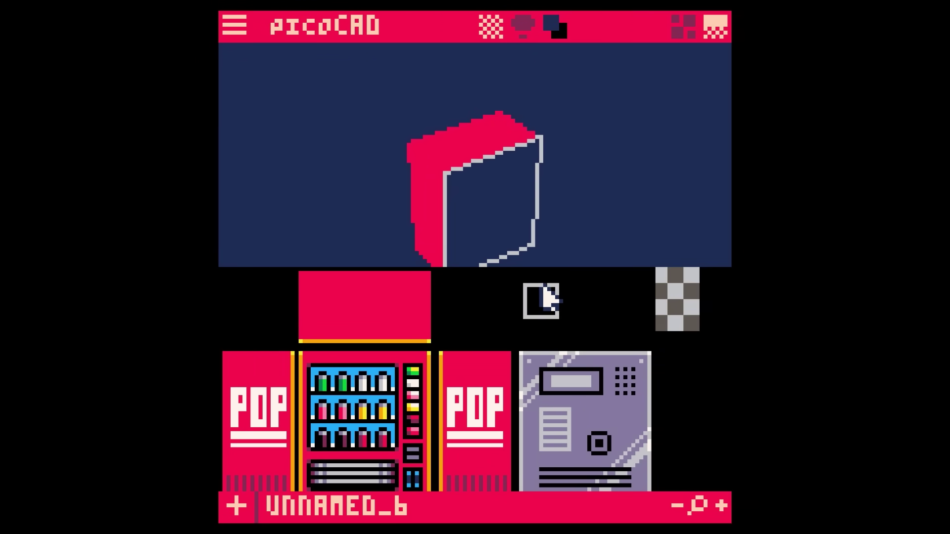
{"action": "left_click_drag", "start_coordinate": [544, 329], "coordinate": [332, 387]}
Stretch the front face's UV corners to the four corners of the vending machine's front artwork.
{"action": "left_click_drag", "start_coordinate": [333, 350], "coordinate": [434, 347]}
{"action": "key", "text": "ctrl+z"}
{"action": "left_click", "coordinate": [332, 350]}
{"action": "left_click_drag", "start_coordinate": [333, 350], "coordinate": [432, 454]}
{"action": "middle_click_drag", "start_coordinate": [431, 454], "coordinate": [431, 326]}
{"action": "left_click_drag", "start_coordinate": [428, 317], "coordinate": [429, 390]}
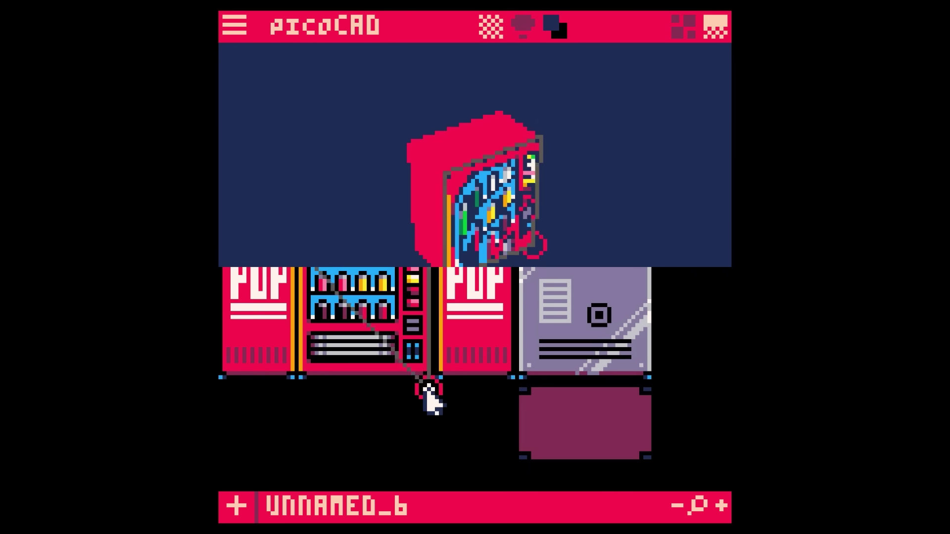
{"action": "scroll", "coordinate": [428, 389], "scroll_direction": "up", "scroll_amount": 4}
{"action": "mouse_move", "coordinate": [300, 383]}
{"action": "left_mouse_down"}
{"action": "mouse_move", "coordinate": [300, 473]}
{"action": "mouse_move", "coordinate": [300, 343]}
{"action": "mouse_move", "coordinate": [299, 381]}
{"action": "left_mouse_up"}
{"action": "scroll", "coordinate": [300, 473], "scroll_direction": "down", "scroll_amount": 4}
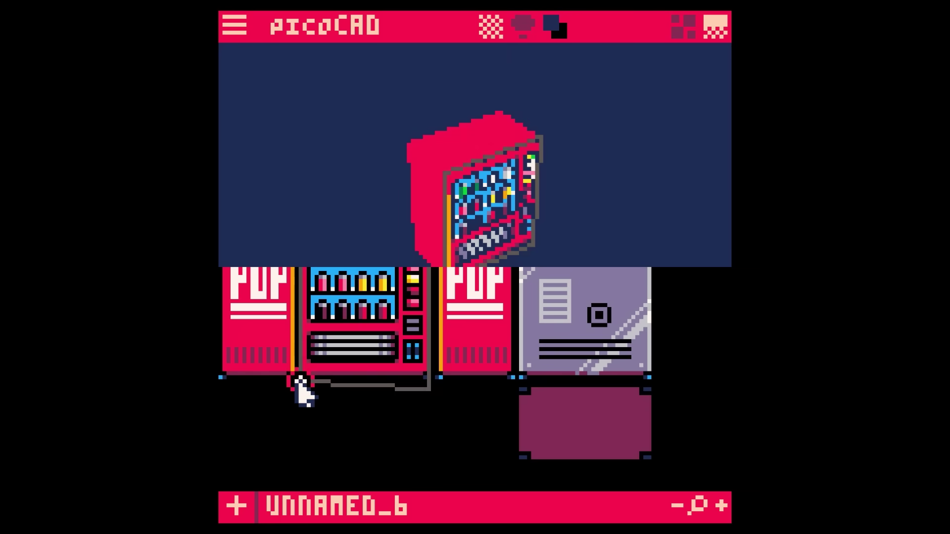
{"action": "left_click_drag", "start_coordinate": [428, 390], "coordinate": [428, 382]}
Fit the UV corners of the side face beside the front's left edge to the left POP artwork.
{"action": "middle_click_drag", "start_coordinate": [558, 203], "coordinate": [560, 204]}
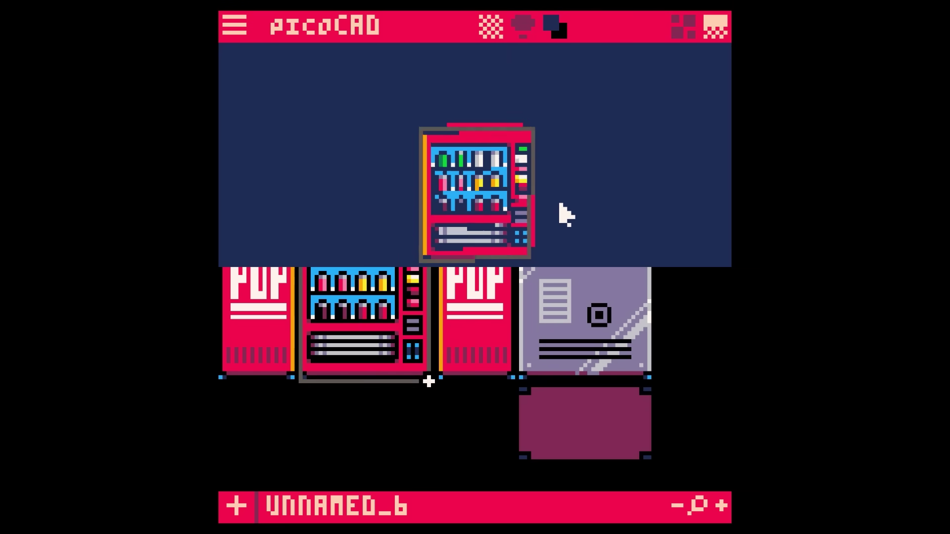
{"action": "left_click", "coordinate": [721, 506]}
{"action": "left_click", "coordinate": [676, 506]}
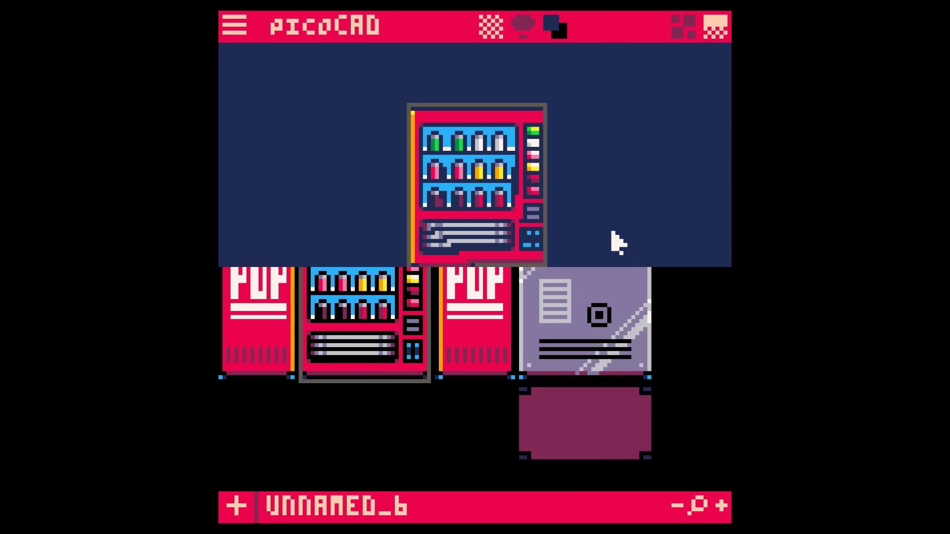
{"action": "middle_click_drag", "start_coordinate": [612, 232], "coordinate": [612, 233]}
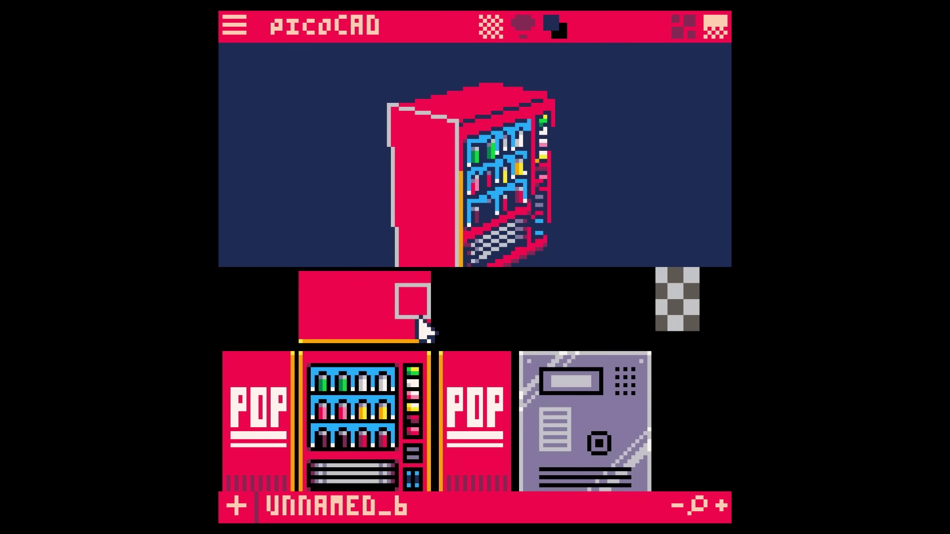
{"action": "left_click_drag", "start_coordinate": [415, 303], "coordinate": [236, 367]}
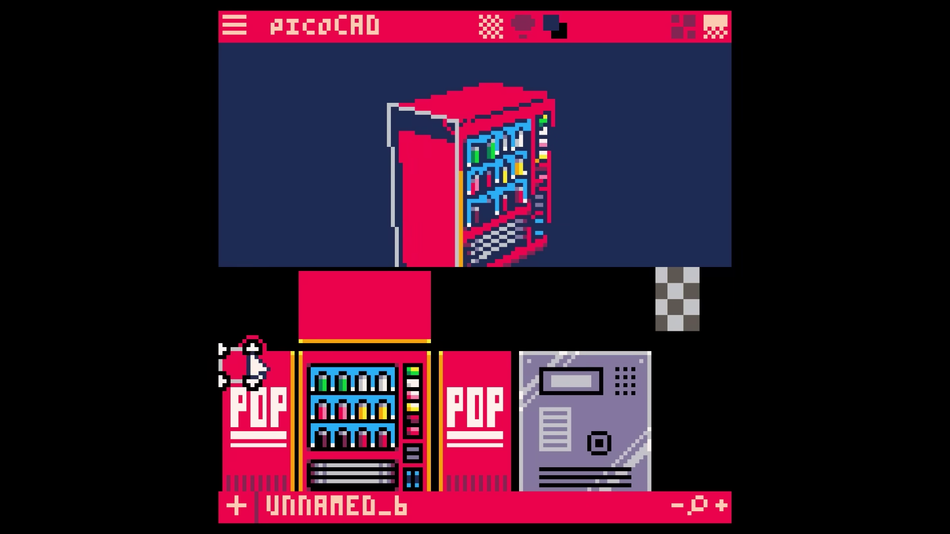
{"action": "scroll", "coordinate": [307, 361], "scroll_direction": "down", "scroll_amount": 3}
{"action": "left_click_drag", "start_coordinate": [254, 285], "coordinate": [293, 422]}
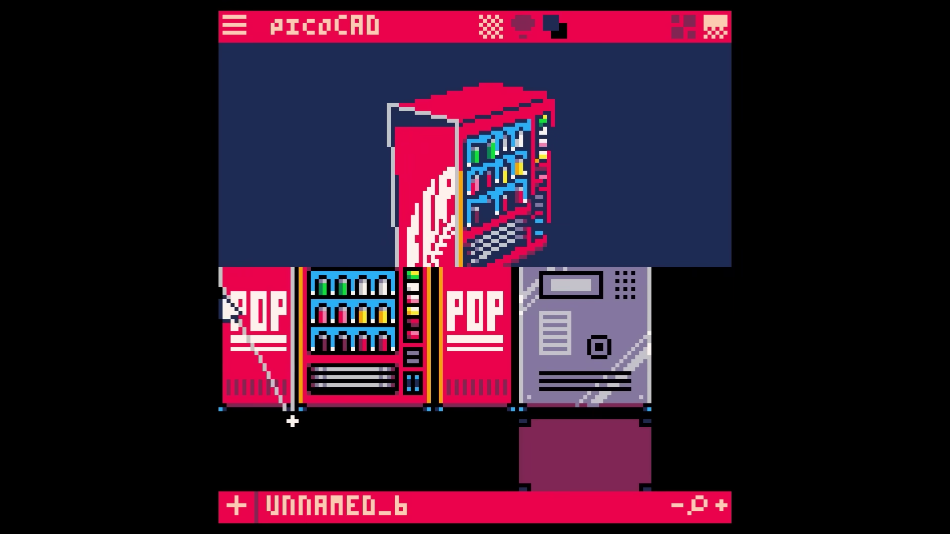
{"action": "left_click_drag", "start_coordinate": [221, 288], "coordinate": [221, 415]}
{"action": "left_click_drag", "start_coordinate": [292, 422], "coordinate": [292, 414]}
Fit the UV corners of the opposite side face to the right POP artwork on the sheet.
{"action": "middle_click_drag", "start_coordinate": [520, 198], "coordinate": [436, 196]}
{"action": "left_click", "coordinate": [468, 207]}
{"action": "scroll", "coordinate": [420, 297], "scroll_direction": "up", "scroll_amount": 3}
{"action": "left_click_drag", "start_coordinate": [419, 294], "coordinate": [514, 349]}
{"action": "left_click_drag", "start_coordinate": [466, 385], "coordinate": [513, 384]}
{"action": "scroll", "coordinate": [512, 381], "scroll_direction": "down", "scroll_amount": 2}
{"action": "left_click_drag", "start_coordinate": [513, 318], "coordinate": [514, 444]}
{"action": "left_click_drag", "start_coordinate": [438, 317], "coordinate": [439, 444]}
Stretch the top face's UV corners over the plain red panel above the front artwork.
{"action": "middle_click_drag", "start_coordinate": [456, 163], "coordinate": [498, 195]}
{"action": "left_click", "coordinate": [499, 195]}
{"action": "scroll", "coordinate": [403, 292], "scroll_direction": "up", "scroll_amount": 2}
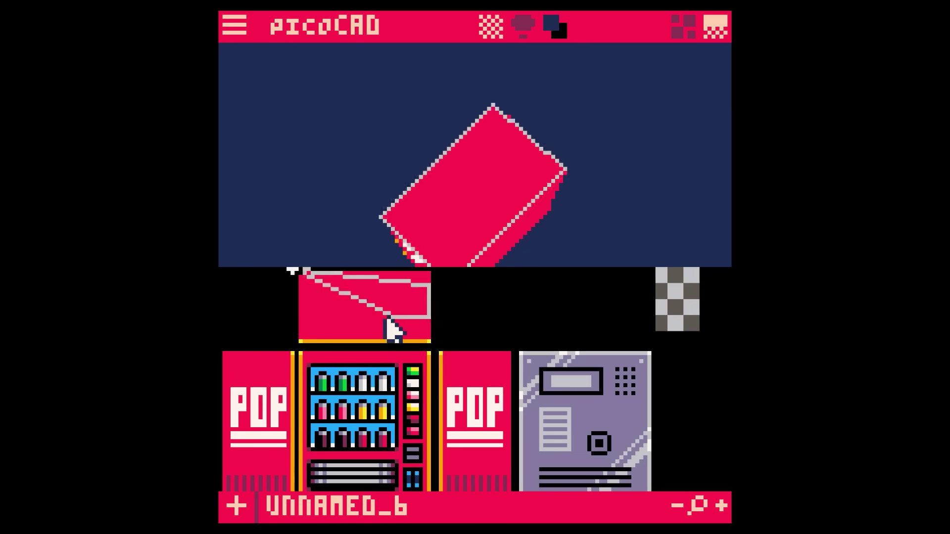
{"action": "left_click_drag", "start_coordinate": [389, 318], "coordinate": [295, 346]}
{"action": "left_click_drag", "start_coordinate": [429, 317], "coordinate": [430, 346]}
{"action": "left_click_drag", "start_coordinate": [429, 285], "coordinate": [429, 269]}
Rearrange the top face's UV corners so the red panel's orange edge runs along the machine's front.
{"action": "middle_click_drag", "start_coordinate": [470, 331], "coordinate": [549, 277]}
{"action": "left_click_drag", "start_coordinate": [295, 347], "coordinate": [382, 301]}
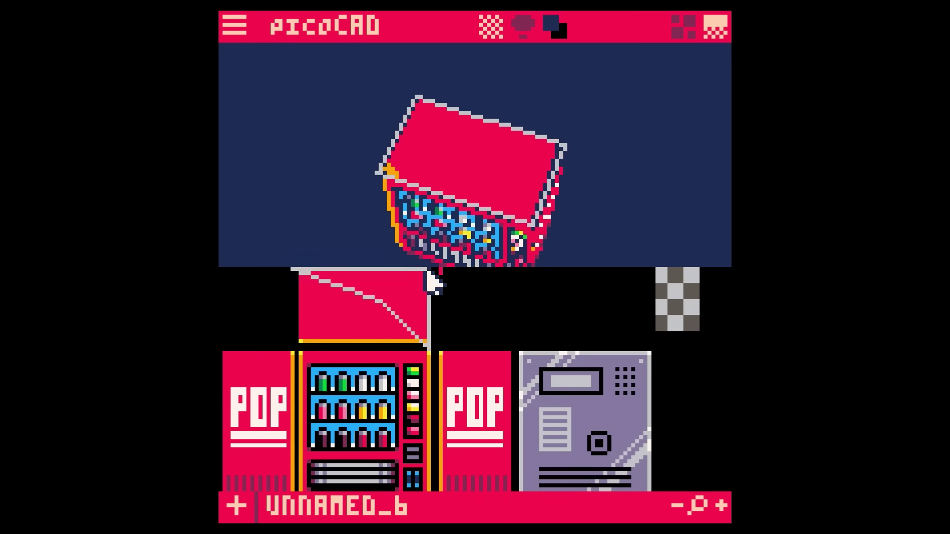
{"action": "left_click_drag", "start_coordinate": [428, 269], "coordinate": [292, 343]}
{"action": "left_click_drag", "start_coordinate": [428, 346], "coordinate": [347, 310]}
{"action": "left_click_drag", "start_coordinate": [292, 269], "coordinate": [379, 319]}
{"action": "left_click_drag", "start_coordinate": [292, 343], "coordinate": [429, 342]}
{"action": "left_click_drag", "start_coordinate": [347, 310], "coordinate": [293, 342]}
{"action": "left_click_drag", "start_coordinate": [382, 301], "coordinate": [428, 272]}
{"action": "left_click_drag", "start_coordinate": [428, 341], "coordinate": [433, 347]}
{"action": "left_click_drag", "start_coordinate": [293, 341], "coordinate": [293, 347]}
{"action": "left_click_drag", "start_coordinate": [301, 285], "coordinate": [293, 269]}
Adjust the UV corners of the side face mapped to the left POP artwork.
{"action": "middle_click_drag", "start_coordinate": [346, 277], "coordinate": [535, 218]}
{"action": "left_click", "coordinate": [500, 218]}
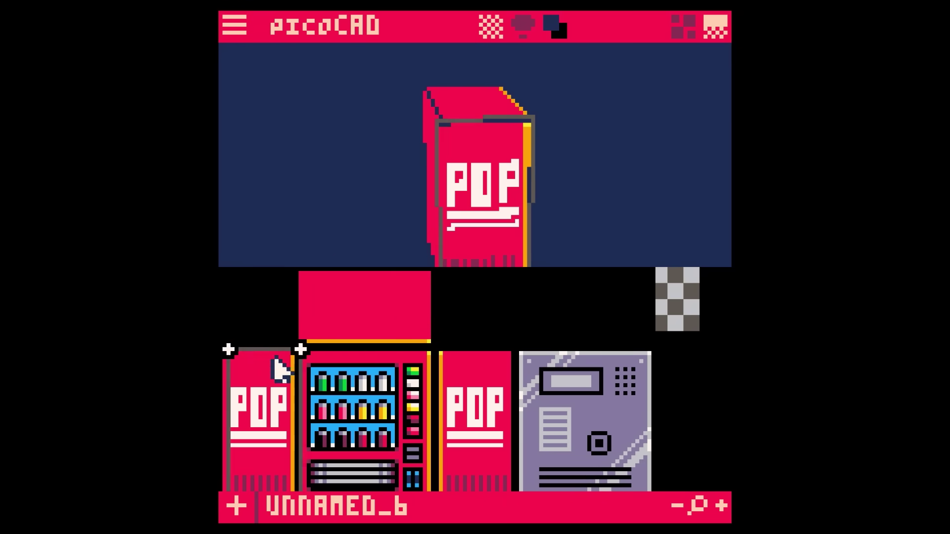
{"action": "scroll", "coordinate": [233, 487], "scroll_direction": "down", "scroll_amount": 2}
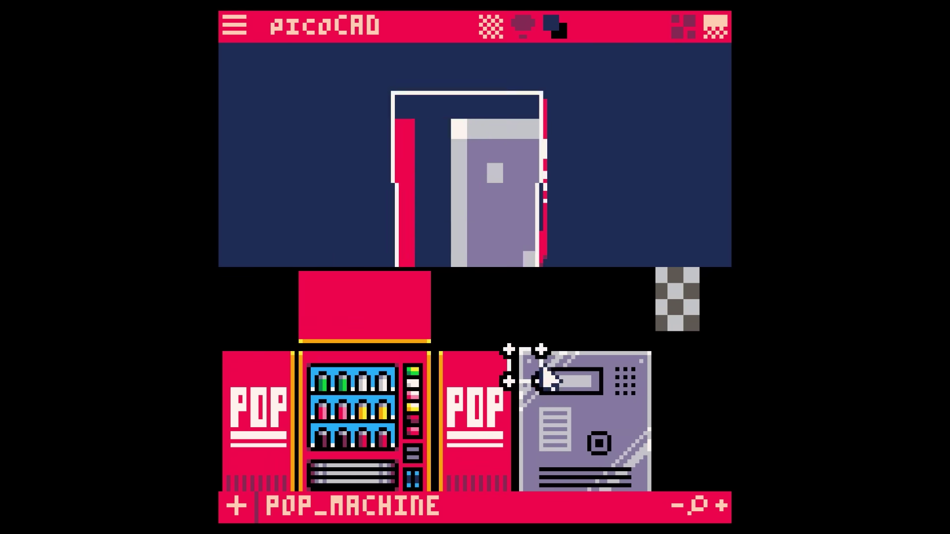
Stretch the back face's UV corners over the grey rear panel artwork on the sprite sheet.
{"action": "left_click_drag", "start_coordinate": [542, 352], "coordinate": [662, 350]}
{"action": "left_click_drag", "start_coordinate": [542, 382], "coordinate": [622, 420]}
{"action": "scroll", "coordinate": [622, 421], "scroll_direction": "down", "scroll_amount": 2}
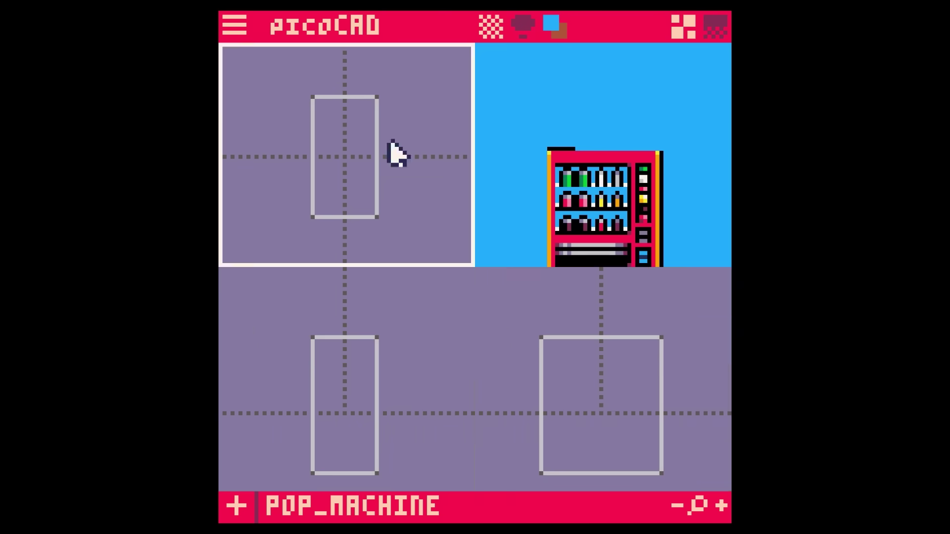
Raise the whole machine until its base rests on the ground line and nudge its vertices horizontally.
{"action": "left_click_drag", "start_coordinate": [601, 390], "coordinate": [524, 319]}
{"action": "key", "text": "Up"}
{"action": "key", "text": "Up"}
{"action": "key", "text": "Up"}
{"action": "key", "text": "Up"}
{"action": "key", "text": "Up"}
{"action": "key", "text": "Up"}
{"action": "key", "text": "Up"}
{"action": "key", "text": "Up"}
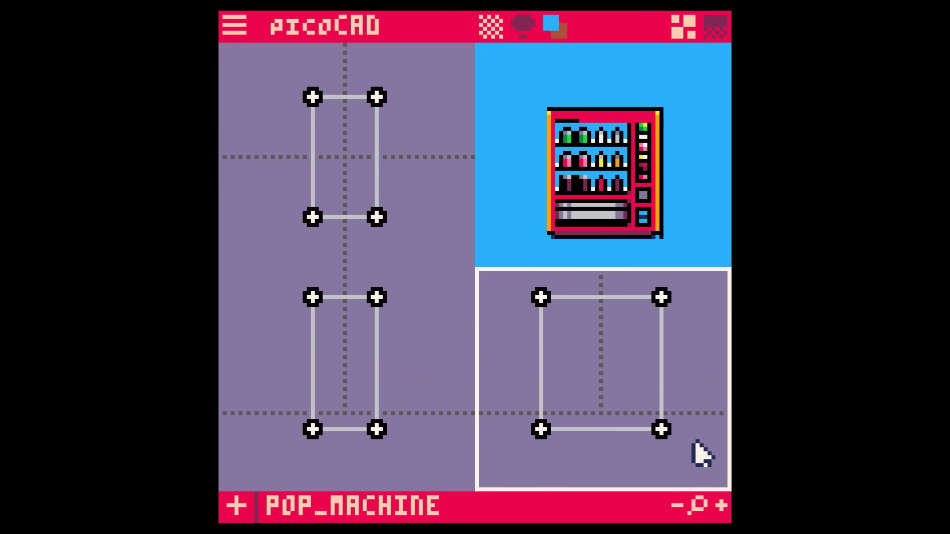
{"action": "key", "text": "Up"}
{"action": "key", "text": "Up"}
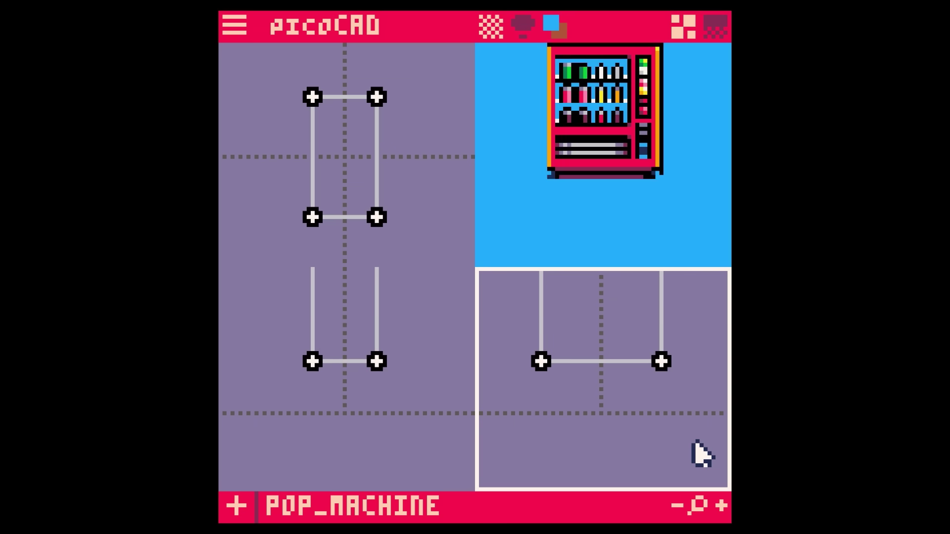
{"action": "key", "text": "Down"}
{"action": "key", "text": "Down"}
{"action": "key", "text": "Down"}
{"action": "key", "text": "Down"}
{"action": "key", "text": "Down"}
{"action": "left_click", "coordinate": [702, 453]}
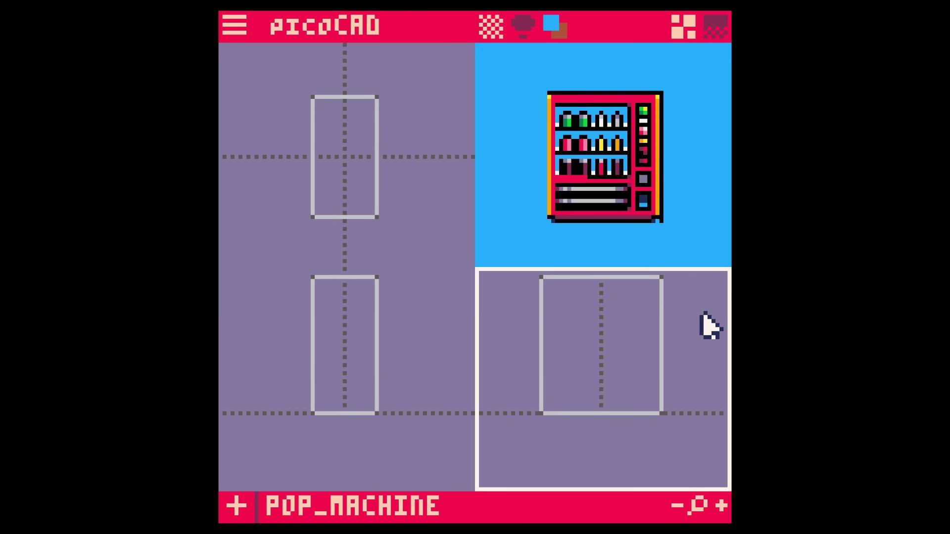
{"action": "key", "text": "Right"}
{"action": "key", "text": "Left"}
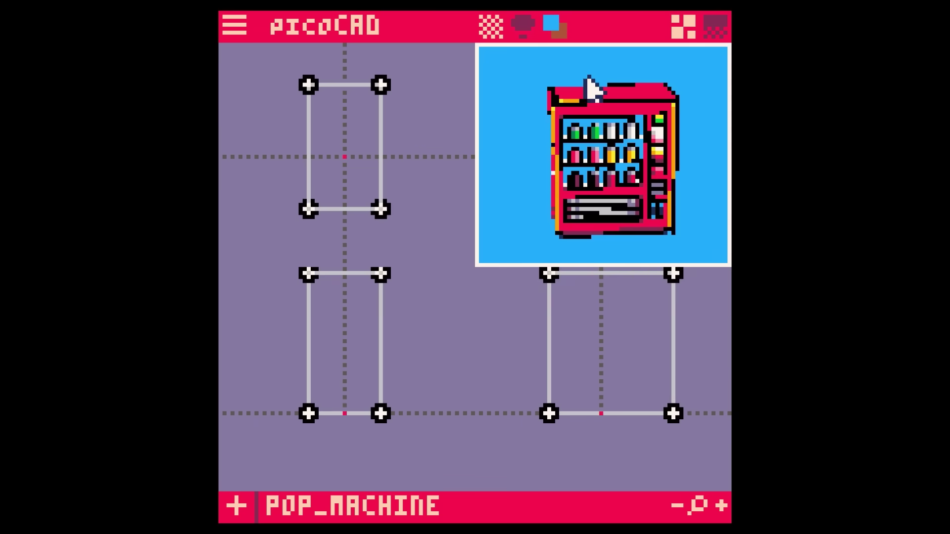
Try light grey as the background colour and red as the alpha colour.
{"action": "left_click", "coordinate": [552, 24]}
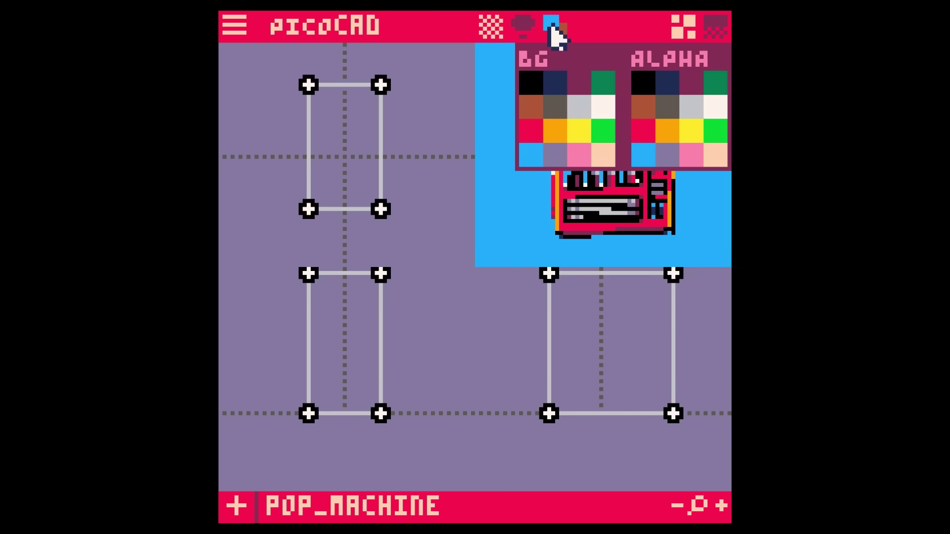
{"action": "left_click", "coordinate": [579, 113]}
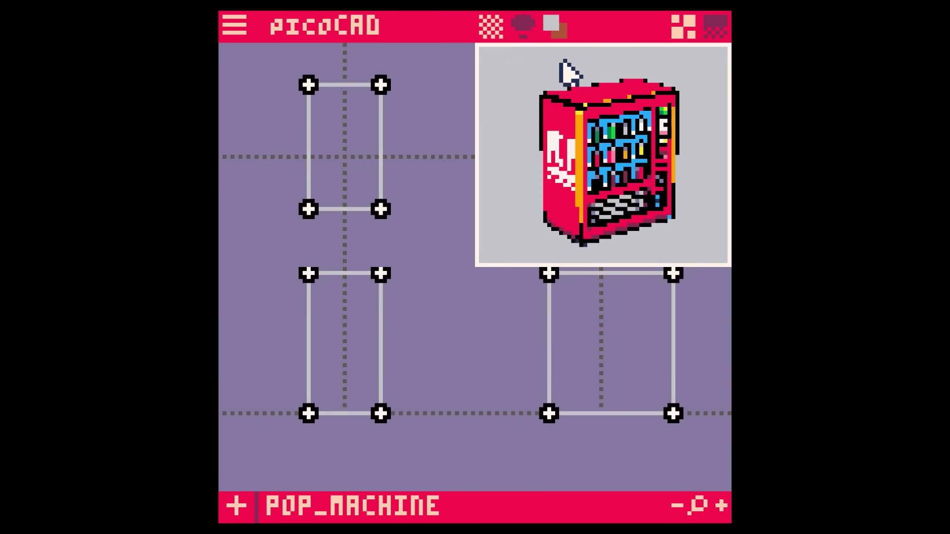
{"action": "left_click", "coordinate": [556, 30]}
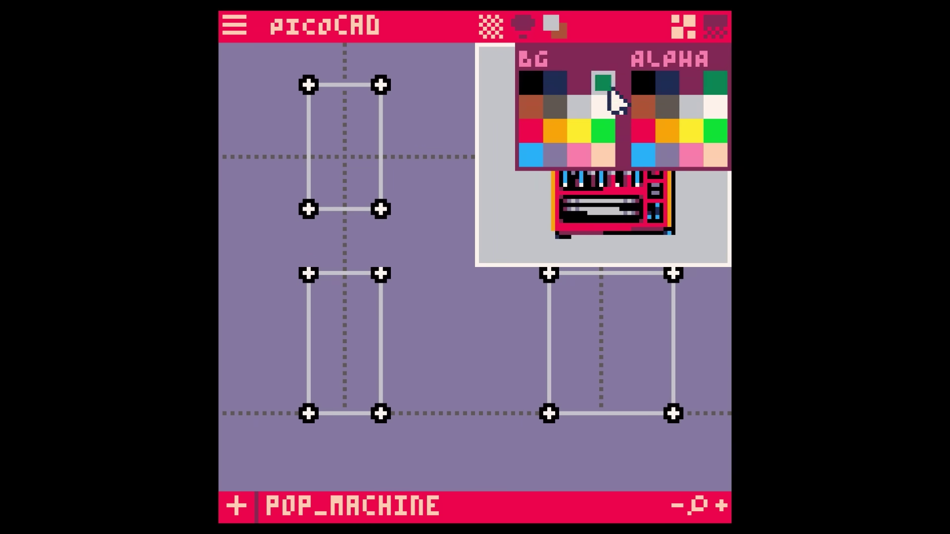
{"action": "left_click", "coordinate": [639, 131]}
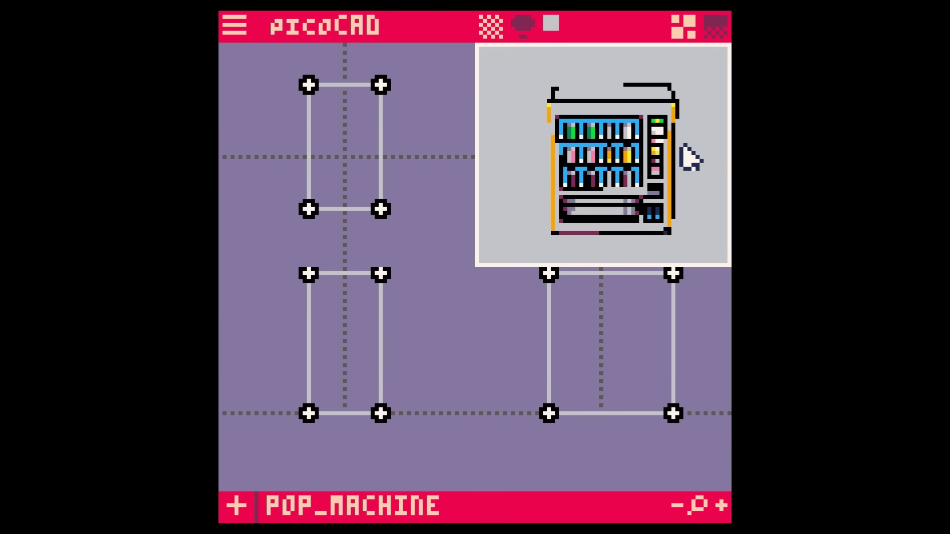
Restore brown as the alpha colour and light blue as the background colour.
{"action": "left_click", "coordinate": [553, 27]}
{"action": "left_click", "coordinate": [665, 109]}
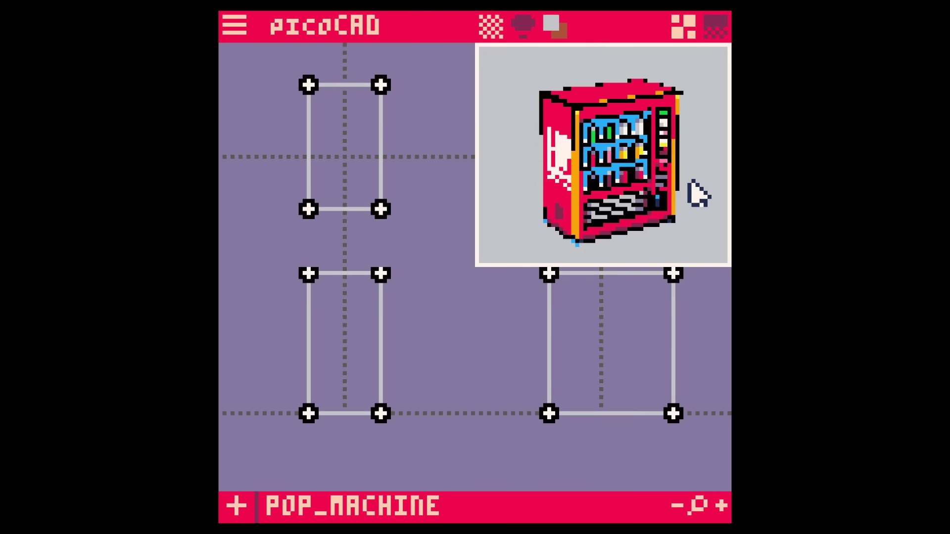
{"action": "left_click", "coordinate": [559, 29]}
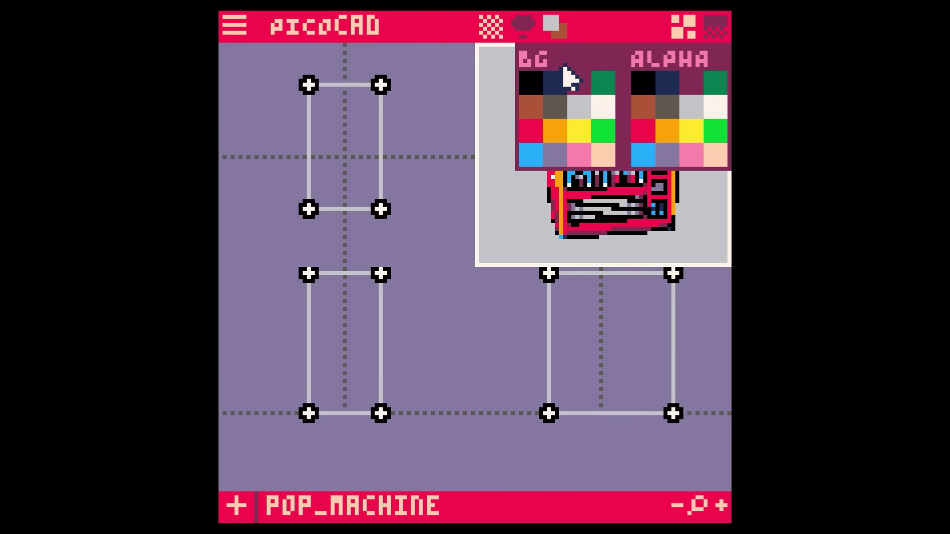
{"action": "left_click", "coordinate": [531, 155]}
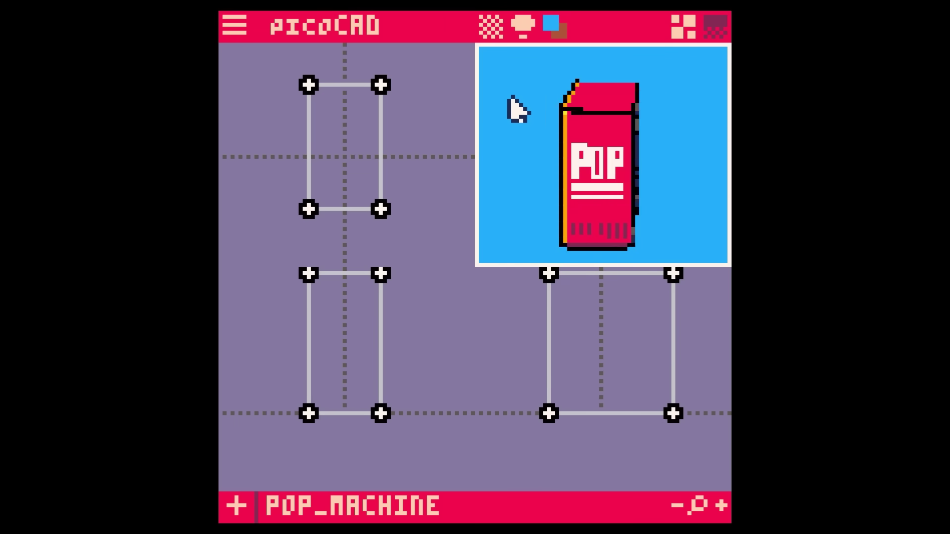
Export a GIF of the vending machine with the Medium spin option.
{"action": "key", "text": "Tab"}
{"action": "left_click", "coordinate": [234, 30]}
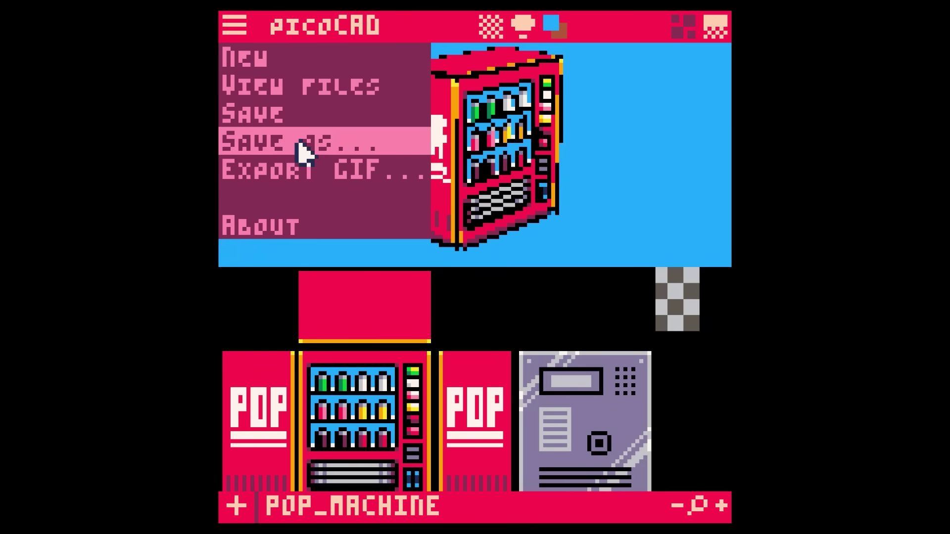
{"action": "left_click", "coordinate": [397, 179]}
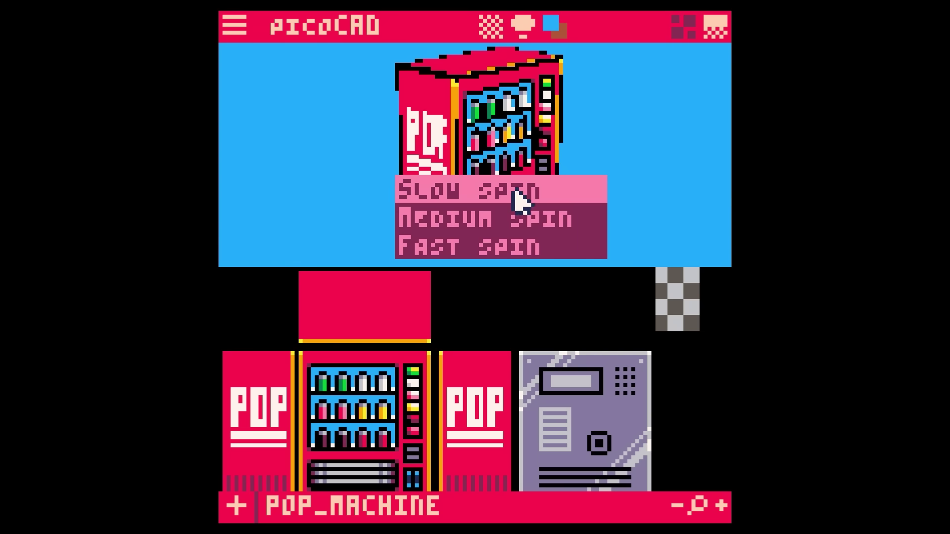
{"action": "left_click", "coordinate": [584, 230]}
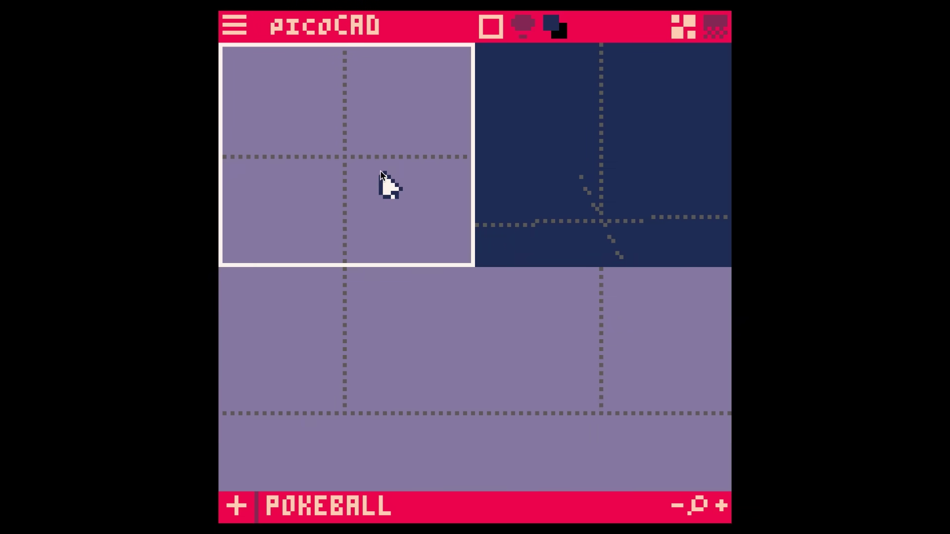
Add a cylinder to the empty POKEBALL project and extrude its top face twice.
{"action": "right_click", "coordinate": [381, 172]}
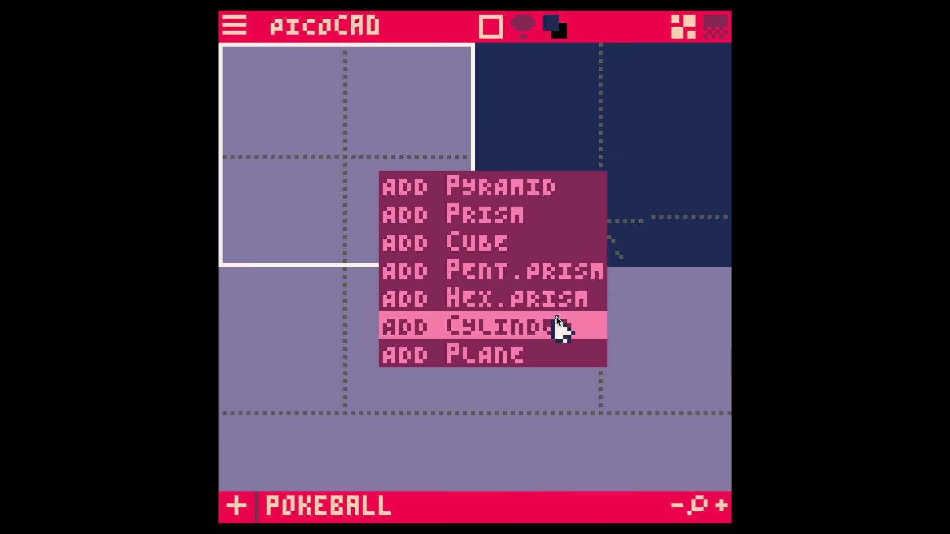
{"action": "left_click", "coordinate": [577, 329]}
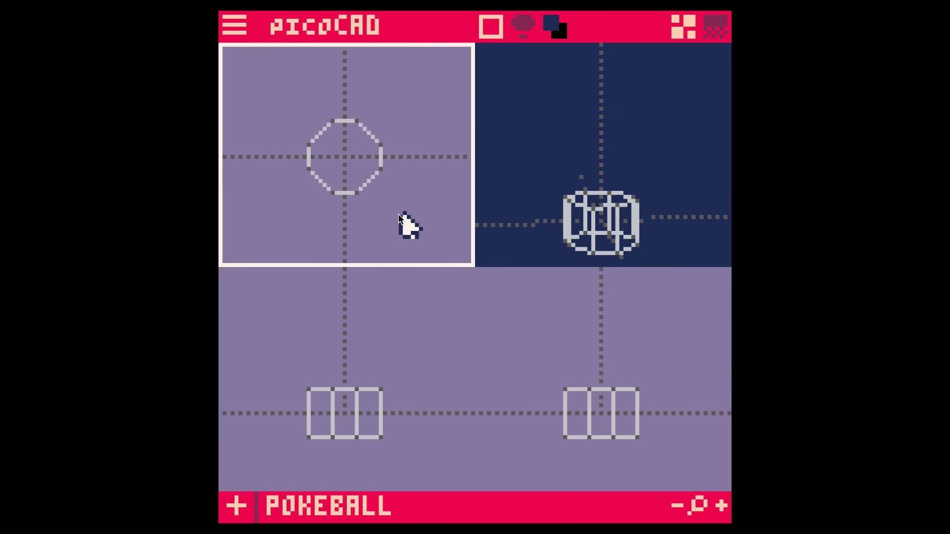
{"action": "left_click", "coordinate": [360, 154]}
{"action": "right_click", "coordinate": [358, 153]}
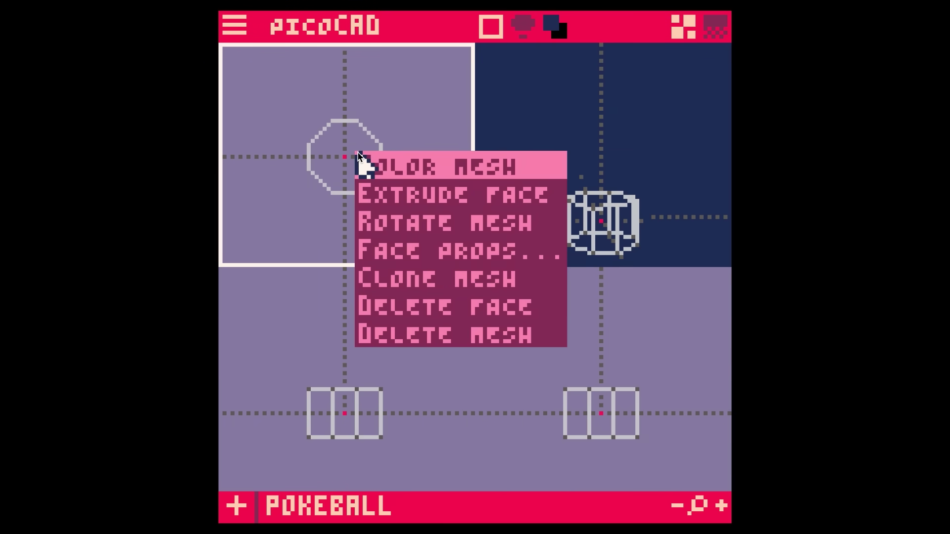
{"action": "left_click", "coordinate": [545, 194]}
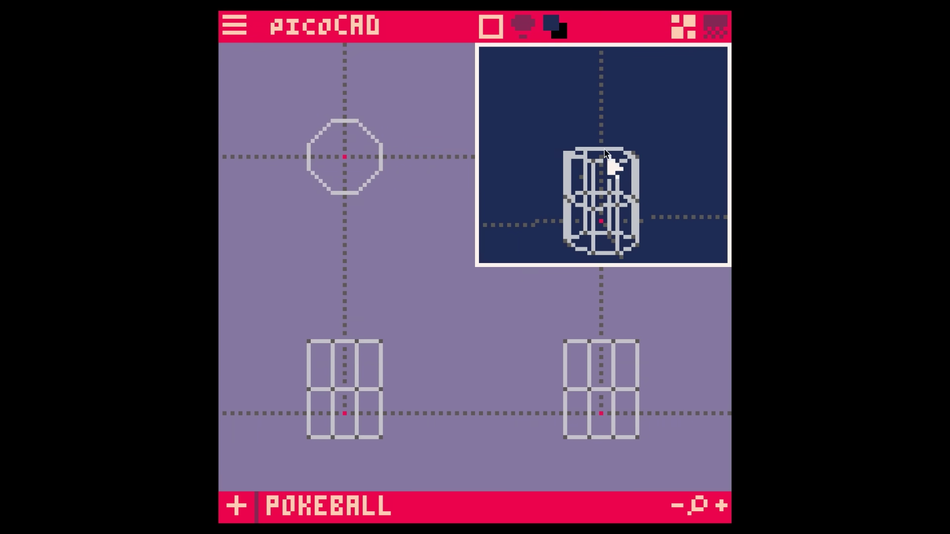
{"action": "right_click", "coordinate": [360, 155]}
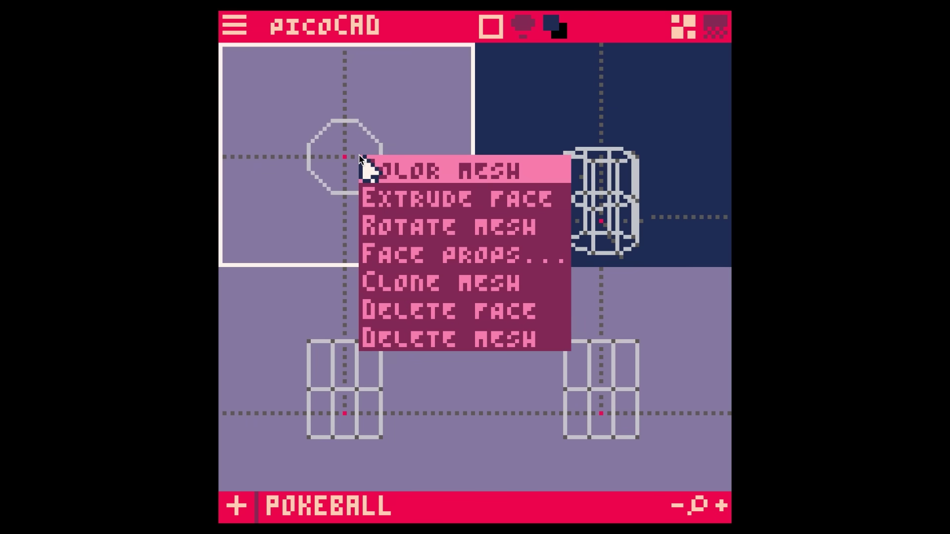
{"action": "left_click", "coordinate": [439, 197]}
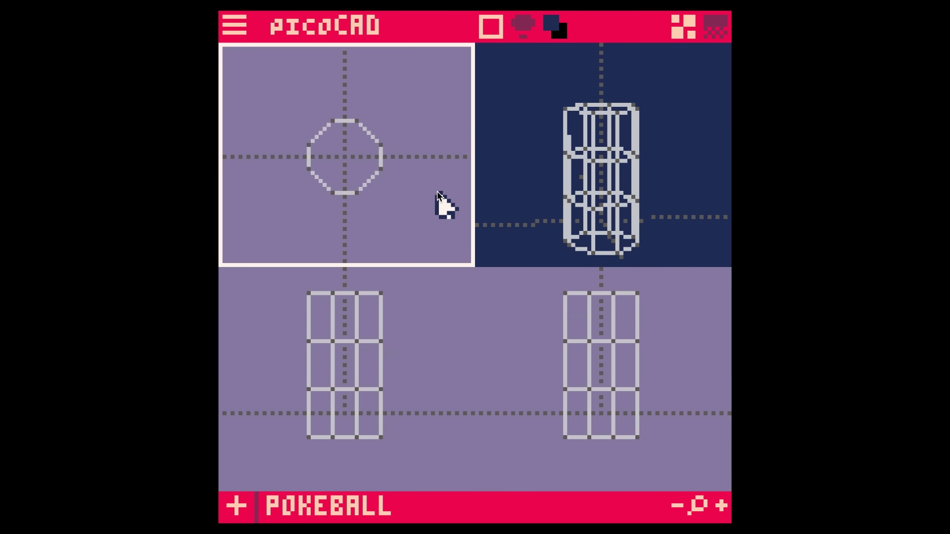
Move the left and right vertices of the cylinder's top and bottom rings one grid step inward.
{"action": "left_click_drag", "start_coordinate": [313, 302], "coordinate": [320, 306]}
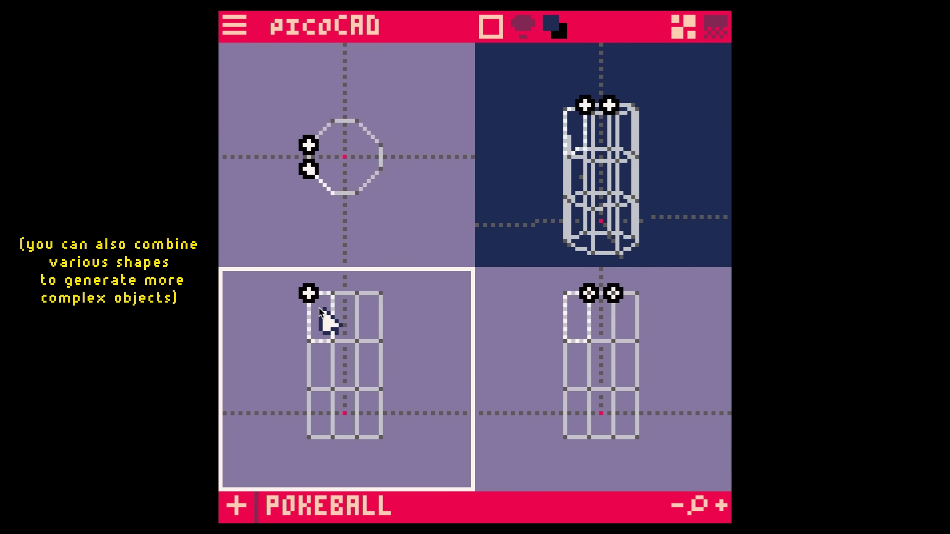
{"action": "key", "text": "Right"}
{"action": "left_click_drag", "start_coordinate": [392, 280], "coordinate": [369, 300]}
{"action": "key", "text": "Left"}
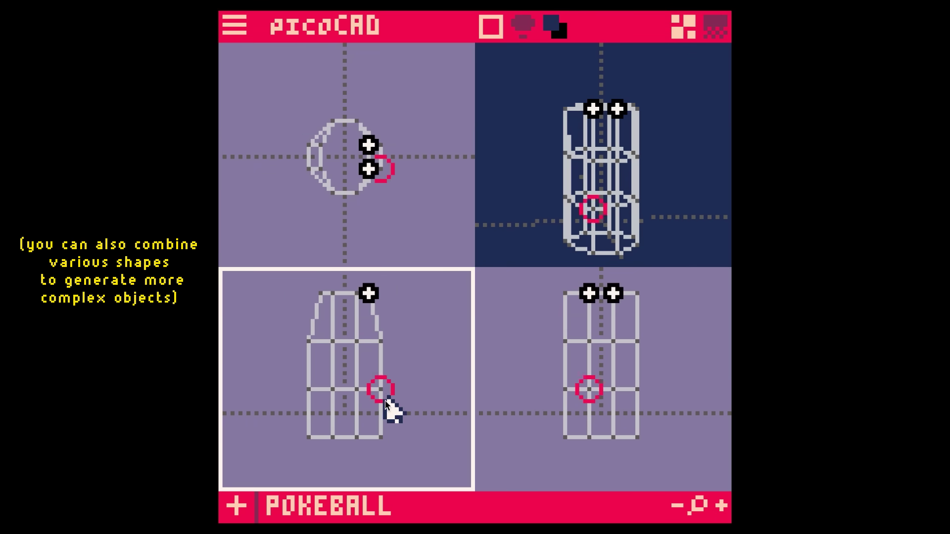
{"action": "left_click", "coordinate": [392, 447]}
{"action": "key", "text": "Left"}
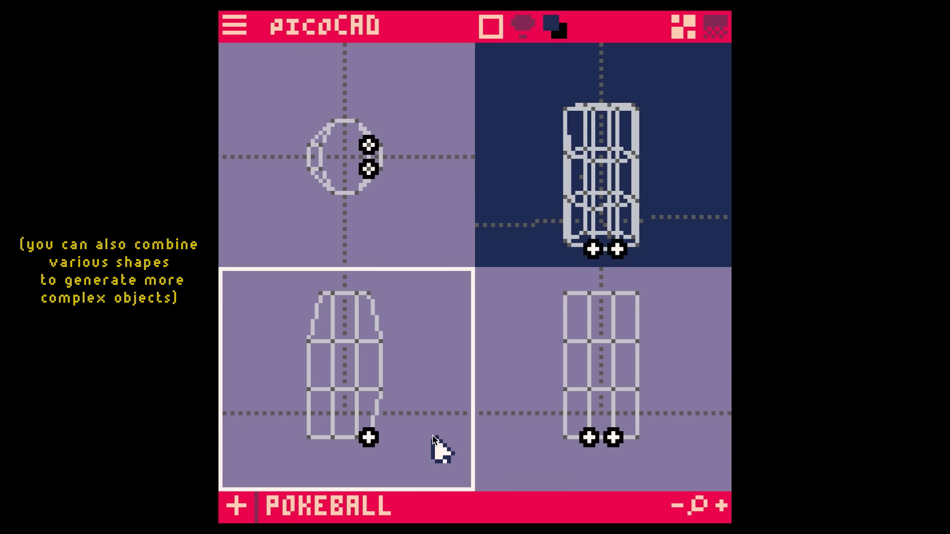
{"action": "left_click_drag", "start_coordinate": [283, 424], "coordinate": [402, 409]}
{"action": "key", "text": "Right"}
Compress the cylinder vertically by raising the bottom ring to the ground line and lowering the upper two rings.
{"action": "key", "text": "Up"}
{"action": "key", "text": "Up"}
{"action": "key", "text": "Up"}
{"action": "key", "text": "Down"}
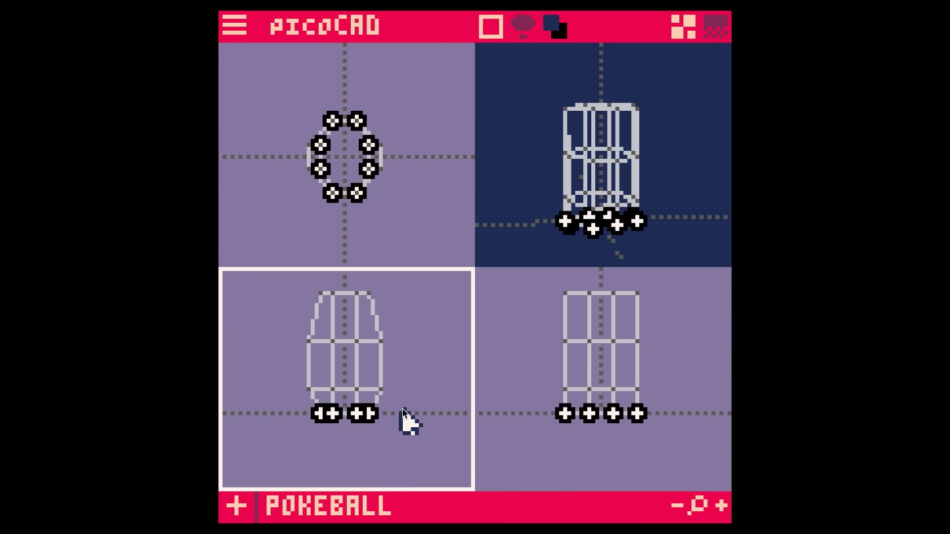
{"action": "left_click_drag", "start_coordinate": [292, 280], "coordinate": [413, 322]}
{"action": "key", "text": "Down"}
{"action": "key", "text": "Down"}
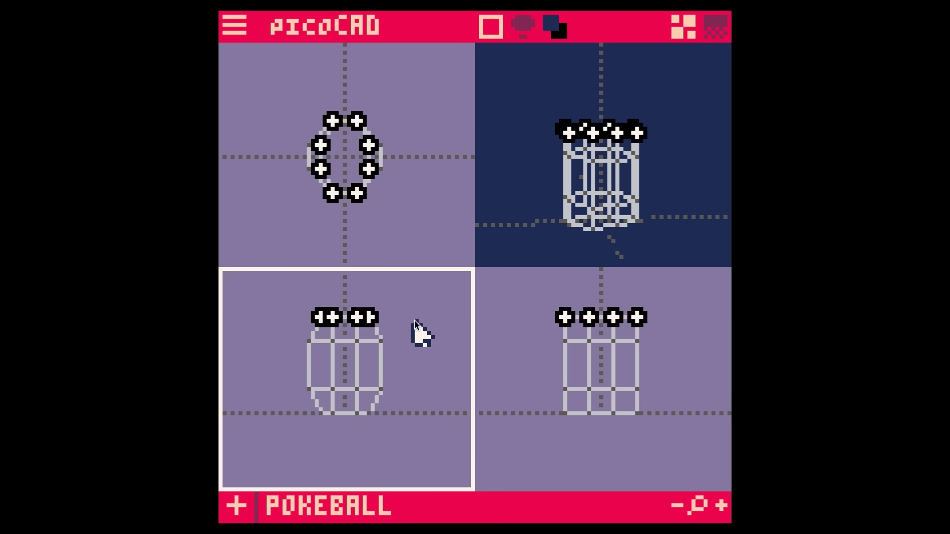
{"action": "left_click_drag", "start_coordinate": [420, 377], "coordinate": [282, 307]}
{"action": "key", "text": "Down"}
{"action": "key", "text": "Down"}
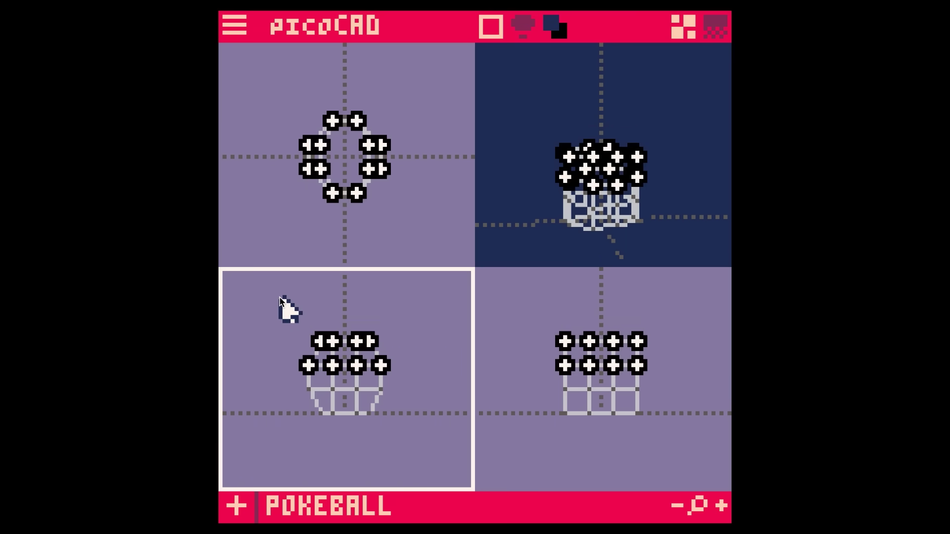
{"action": "left_click", "coordinate": [279, 297]}
Move the front and back vertices of the top and bottom rings inward so the mesh tapers on all sides.
{"action": "right_click_drag", "start_coordinate": [671, 202], "coordinate": [671, 201]}
{"action": "right_click_drag", "start_coordinate": [595, 192], "coordinate": [595, 191]}
{"action": "left_click_drag", "start_coordinate": [323, 214], "coordinate": [372, 187]}
{"action": "right_click_drag", "start_coordinate": [504, 180], "coordinate": [496, 197]}
{"action": "left_click", "coordinate": [357, 193]}
{"action": "left_click", "coordinate": [381, 250]}
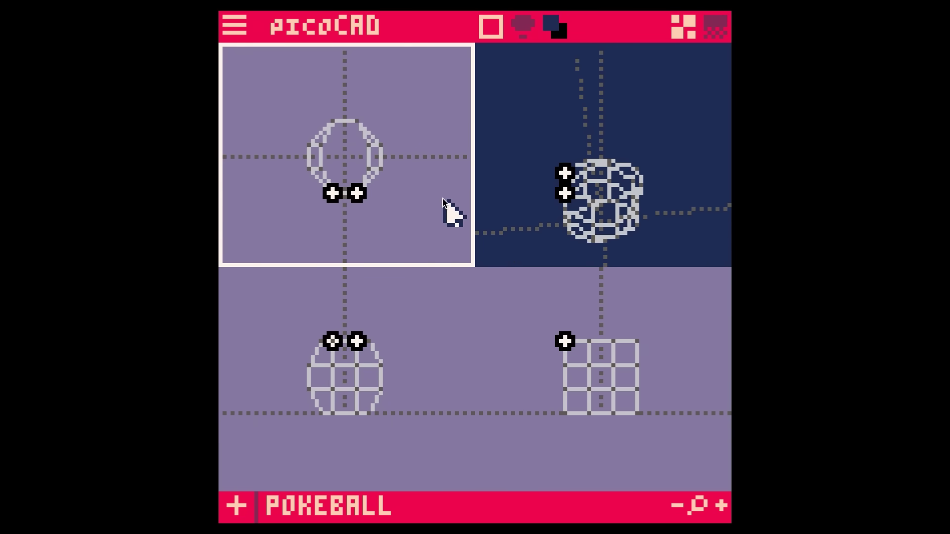
{"action": "key", "text": "Up"}
{"action": "left_click", "coordinate": [359, 123]}
{"action": "left_click", "coordinate": [335, 121], "text": "shift"}
{"action": "key", "text": "Down"}
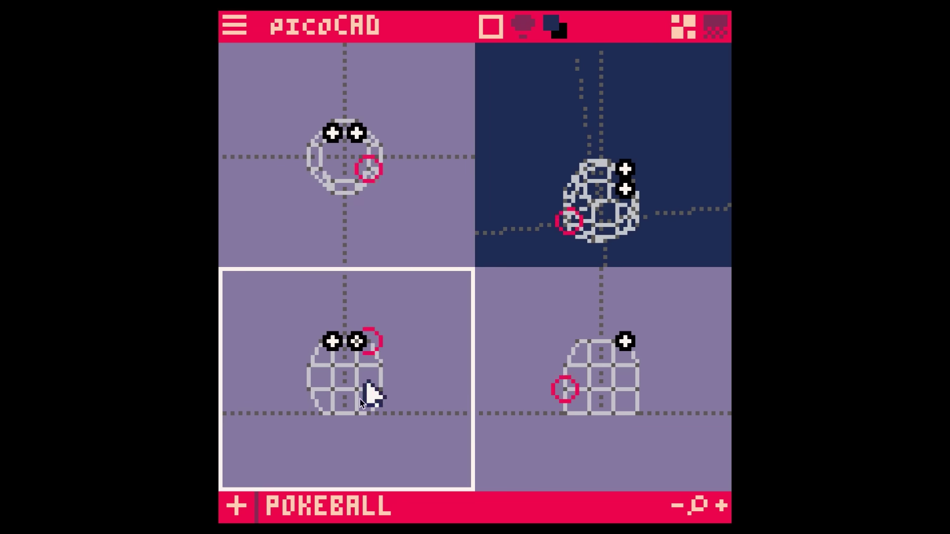
{"action": "left_click", "coordinate": [417, 398]}
{"action": "right_click_drag", "start_coordinate": [512, 141], "coordinate": [513, 141]}
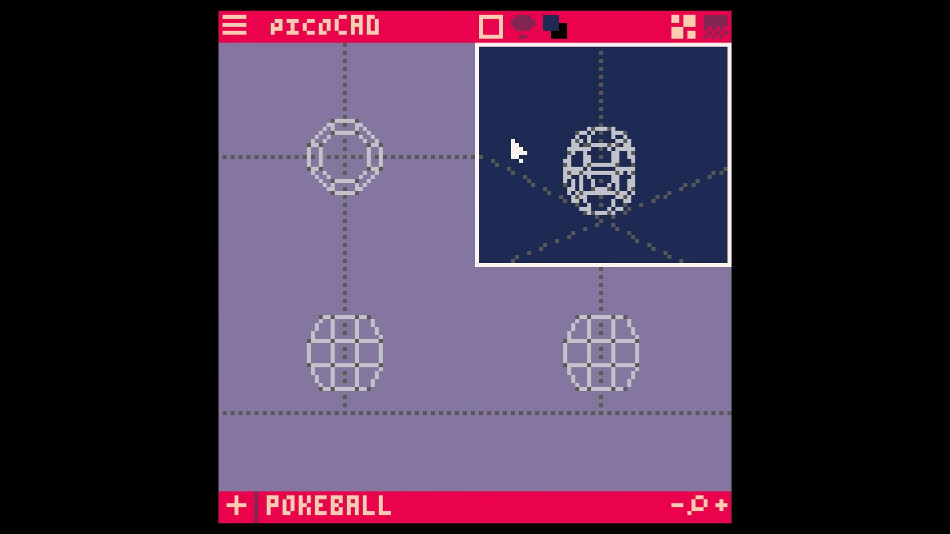
Pull the vertices of the two middle rings four grid steps outward on all four sides of the mesh.
{"action": "left_click_drag", "start_coordinate": [392, 210], "coordinate": [373, 97]}
{"action": "key", "text": "Right"}
{"action": "key", "text": "Right"}
{"action": "key", "text": "Right"}
{"action": "key", "text": "Right"}
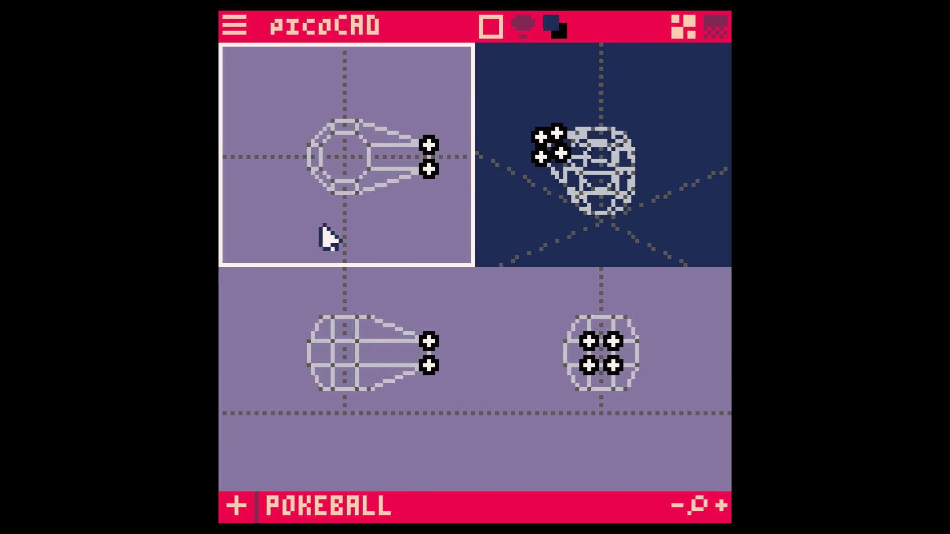
{"action": "left_click_drag", "start_coordinate": [322, 226], "coordinate": [371, 187]}
{"action": "key", "text": "Down"}
{"action": "key", "text": "Down"}
{"action": "key", "text": "Down"}
{"action": "key", "text": "Down"}
{"action": "left_click_drag", "start_coordinate": [298, 189], "coordinate": [380, 125]}
{"action": "key", "text": "Left"}
{"action": "key", "text": "Left"}
{"action": "key", "text": "Left"}
{"action": "key", "text": "Left"}
{"action": "key", "text": "Up"}
{"action": "key", "text": "Up"}
{"action": "key", "text": "Up"}
{"action": "key", "text": "Up"}
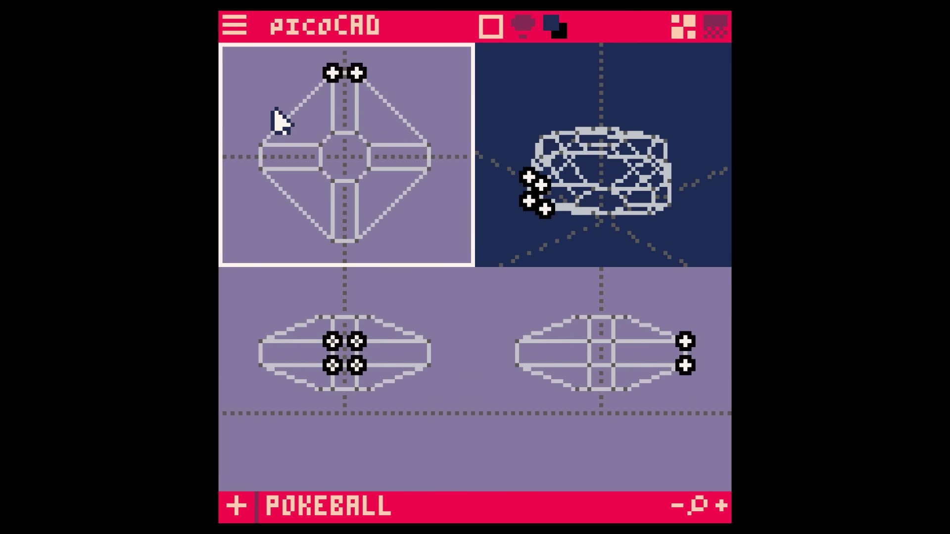
Widen the top and bottom rings by two grid steps on all four sides.
{"action": "left_click_drag", "start_coordinate": [273, 109], "coordinate": [388, 128]}
{"action": "left_click_drag", "start_coordinate": [241, 137], "coordinate": [399, 128]}
{"action": "key", "text": "Up"}
{"action": "key", "text": "Up"}
{"action": "left_click_drag", "start_coordinate": [386, 82], "coordinate": [364, 181]}
{"action": "key", "text": "Right"}
{"action": "key", "text": "Right"}
{"action": "left_click_drag", "start_coordinate": [306, 63], "coordinate": [325, 183]}
{"action": "key", "text": "Left"}
{"action": "key", "text": "Left"}
{"action": "left_click_drag", "start_coordinate": [240, 193], "coordinate": [417, 187]}
{"action": "key", "text": "Down"}
{"action": "key", "text": "Down"}
Raise the two upper rings two grid steps and widen the front and back faces one step on each side.
{"action": "left_click_drag", "start_coordinate": [444, 353], "coordinate": [229, 307]}
{"action": "key", "text": "Up"}
{"action": "key", "text": "Up"}
{"action": "left_click_drag", "start_coordinate": [365, 403], "coordinate": [378, 284]}
{"action": "key", "text": "Right"}
{"action": "left_click_drag", "start_coordinate": [325, 403], "coordinate": [346, 278]}
{"action": "key", "text": "Left"}
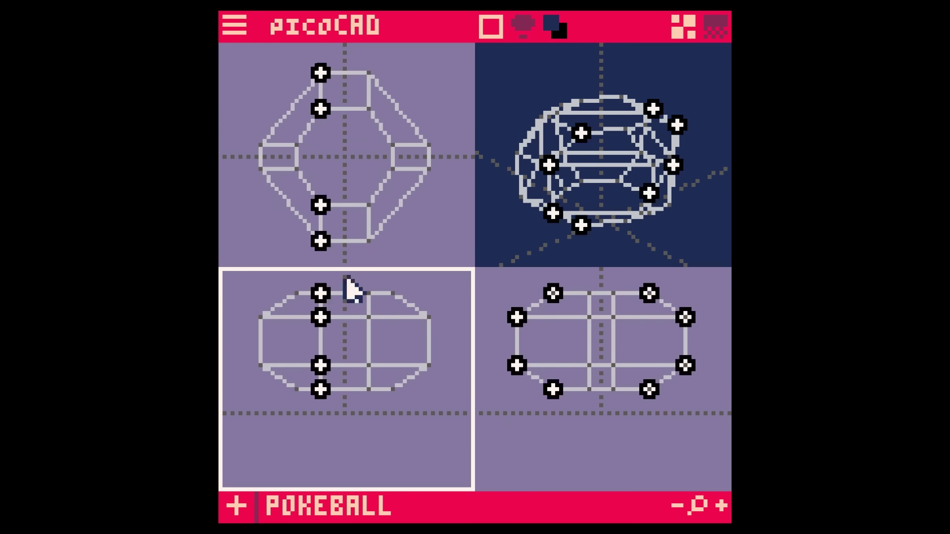
Pull the outermost vertices of the middle rings one grid step inward on all four sides.
{"action": "left_click_drag", "start_coordinate": [494, 306], "coordinate": [526, 384]}
{"action": "key", "text": "Right"}
{"action": "left_click_drag", "start_coordinate": [668, 389], "coordinate": [699, 301]}
{"action": "key", "text": "Left"}
{"action": "left_click_drag", "start_coordinate": [418, 402], "coordinate": [444, 301]}
{"action": "key", "text": "Left"}
{"action": "left_click_drag", "start_coordinate": [247, 303], "coordinate": [274, 403]}
{"action": "key", "text": "Right"}
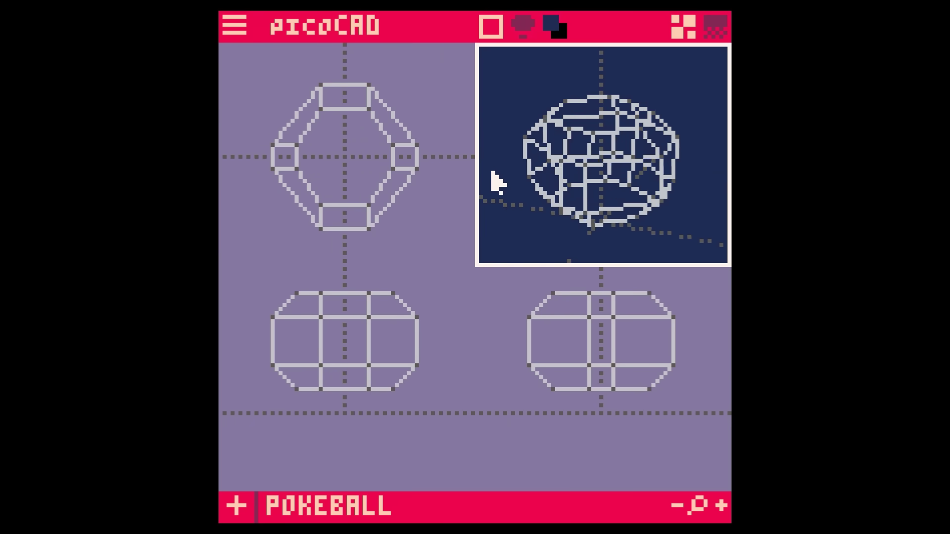
Raise the two upper rings of the mesh by one more grid step.
{"action": "key", "text": "Left"}
{"action": "left_click_drag", "start_coordinate": [442, 342], "coordinate": [243, 285]}
{"action": "key", "text": "Up"}
Raise the two upper rings another grid step to make the body taller.
{"action": "left_click", "coordinate": [488, 223]}
{"action": "key", "text": "Up"}
{"action": "key", "text": "Up"}
{"action": "key", "text": "Up"}
{"action": "key", "text": "Down"}
{"action": "key", "text": "Down"}
{"action": "key", "text": "Down"}
{"action": "key", "text": "Right"}
Pull the front and back vertices of the top and bottom rings one grid step inward.
{"action": "left_click_drag", "start_coordinate": [432, 131], "coordinate": [388, 152]}
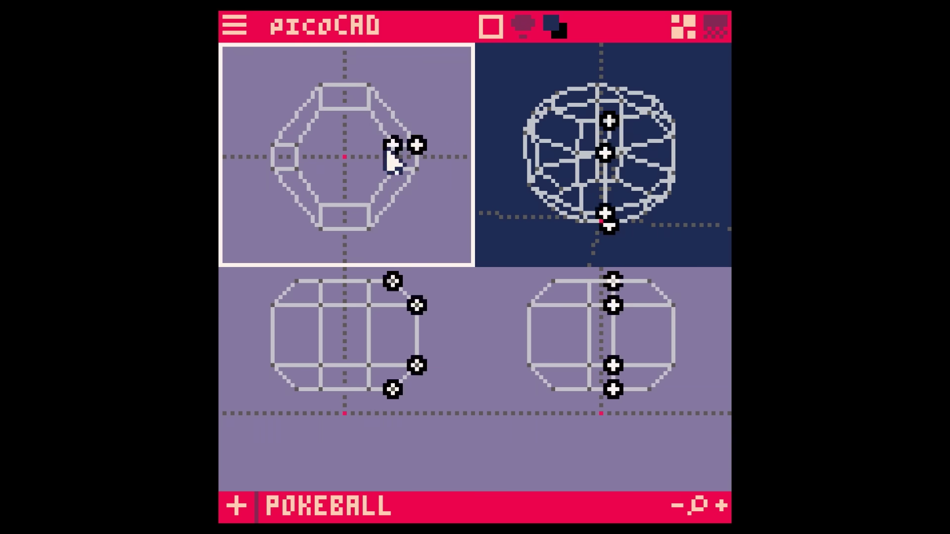
{"action": "left_click_drag", "start_coordinate": [251, 104], "coordinate": [431, 117]}
{"action": "key", "text": "Down"}
{"action": "left_click_drag", "start_coordinate": [396, 197], "coordinate": [321, 212]}
{"action": "key", "text": "Up"}
{"action": "left_click_drag", "start_coordinate": [384, 98], "coordinate": [406, 191]}
{"action": "key", "text": "Left"}
{"action": "key", "text": "Right"}
In the top view, move the two upper outer corners of the middle rings one grid step inward and one step apart sideways.
{"action": "left_click", "coordinate": [369, 85]}
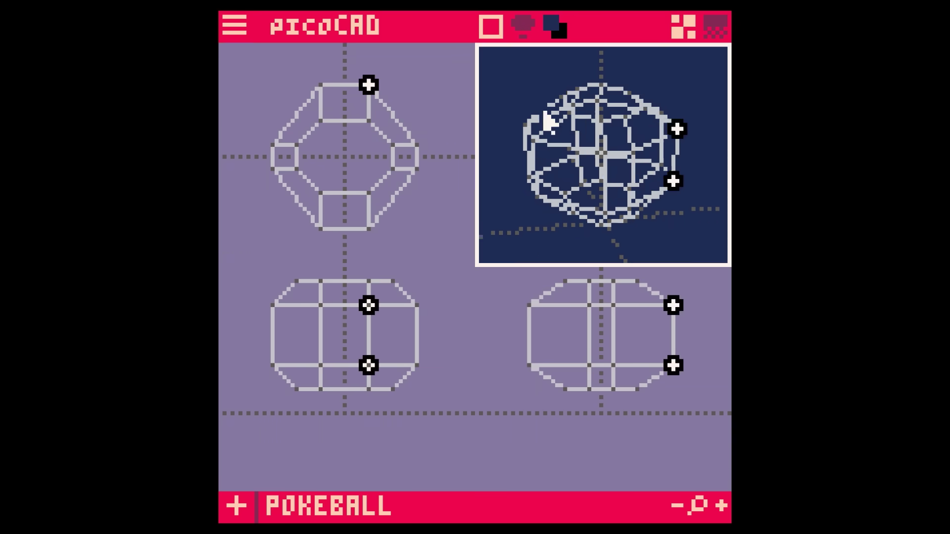
{"action": "key", "text": "Down"}
{"action": "key", "text": "Right"}
{"action": "left_click_drag", "start_coordinate": [280, 74], "coordinate": [332, 99]}
{"action": "key", "text": "Down"}
{"action": "key", "text": "Left"}
Adjust the lower outer corners of the middle rings the same way, and shift the mesh's right half one grid step toward the centre.
{"action": "left_click_drag", "start_coordinate": [409, 238], "coordinate": [341, 208]}
{"action": "key", "text": "Up"}
{"action": "key", "text": "Right"}
{"action": "key", "text": "Up"}
{"action": "key", "text": "Left"}
{"action": "left_click_drag", "start_coordinate": [304, 240], "coordinate": [428, 81]}
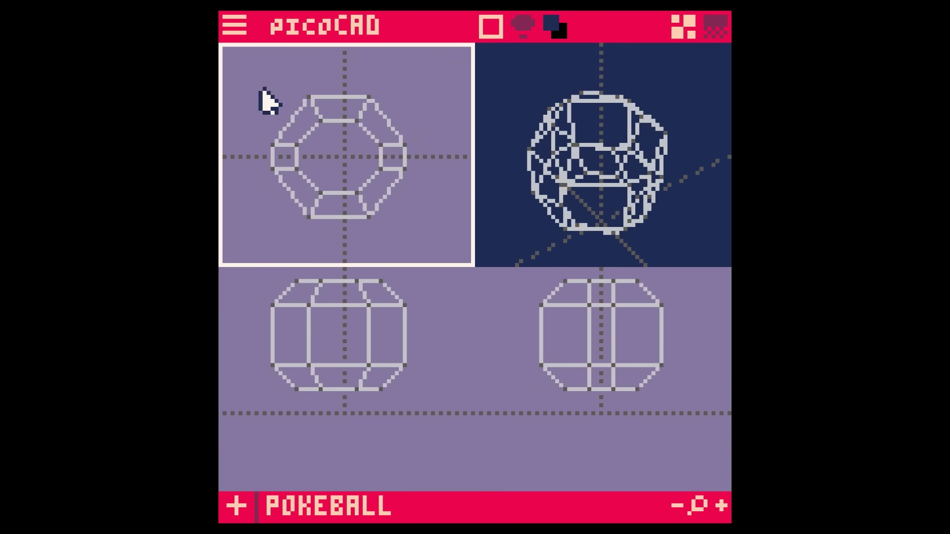
Spread the left and right side vertices of the middle rings one grid step further apart at each end.
{"action": "key", "text": "Down"}
{"action": "left_click_drag", "start_coordinate": [435, 208], "coordinate": [393, 131]}
{"action": "key", "text": "Up"}
{"action": "key", "text": "Up"}
{"action": "left_click_drag", "start_coordinate": [288, 125], "coordinate": [279, 194]}
{"action": "key", "text": "Down"}
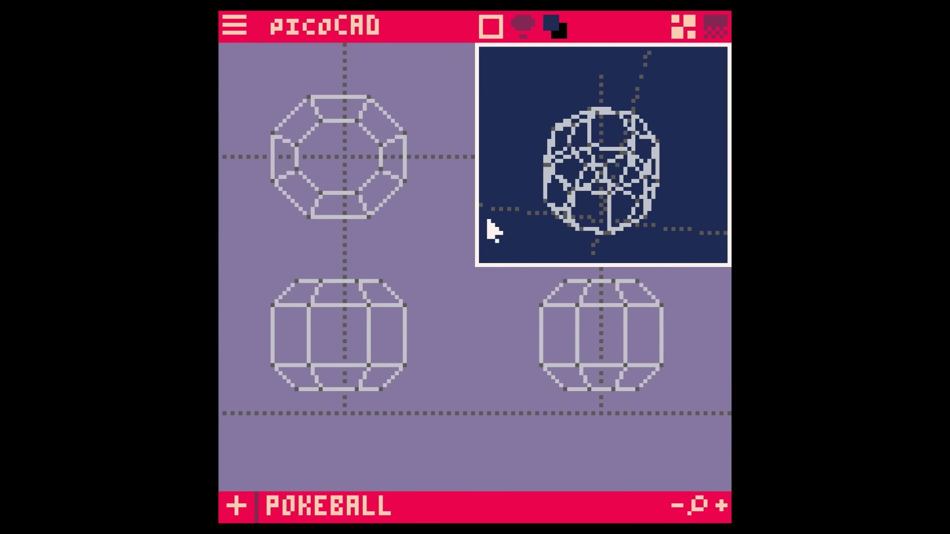
Shift the left half of the mesh one grid step toward the centre to even out the octagonal outline.
{"action": "middle_click_drag", "start_coordinate": [487, 220], "coordinate": [596, 213]}
{"action": "left_click_drag", "start_coordinate": [354, 242], "coordinate": [431, 79]}
{"action": "key", "text": "Left"}
{"action": "left_click_drag", "start_coordinate": [436, 237], "coordinate": [251, 68]}
{"action": "key", "text": "Right"}
{"action": "left_click", "coordinate": [251, 68]}
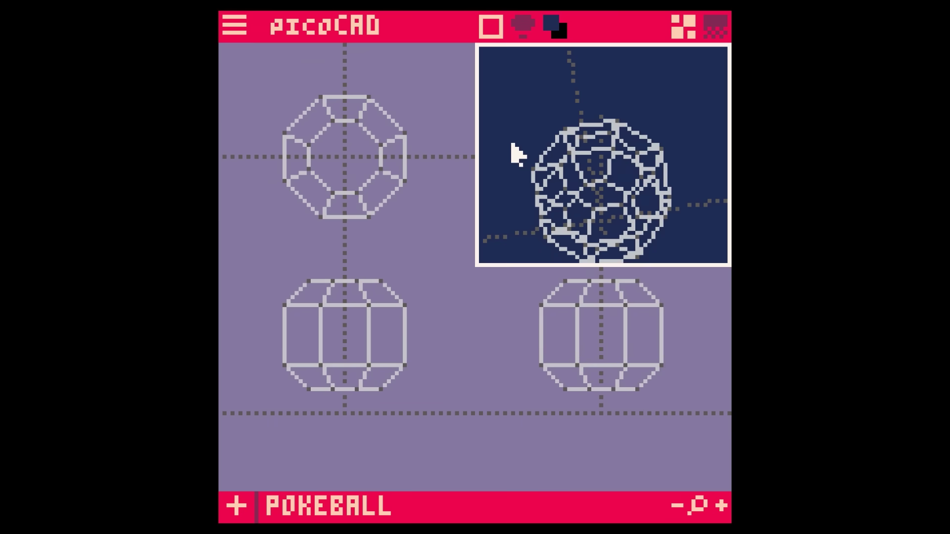
{"action": "key", "text": "Down"}
{"action": "key", "text": "Right"}
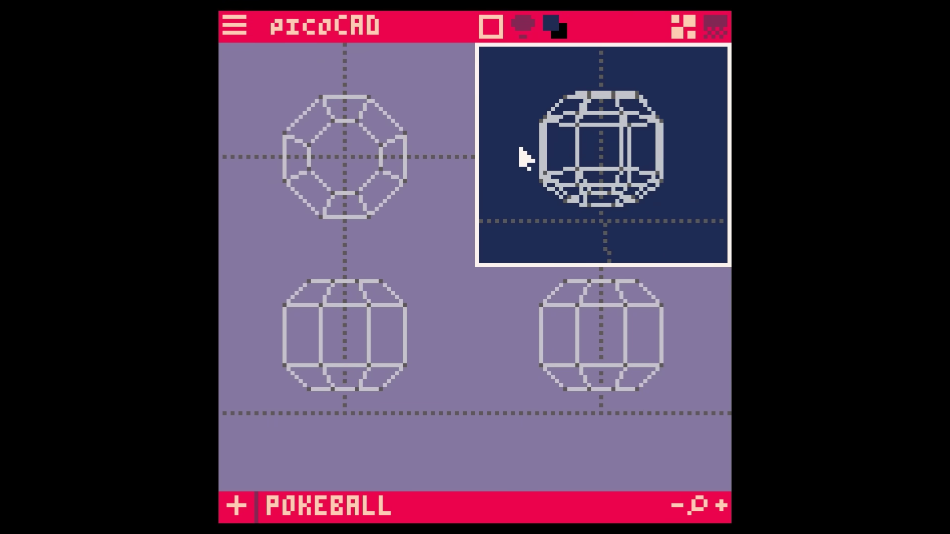
{"action": "key", "text": "Right"}
{"action": "key", "text": "Up"}
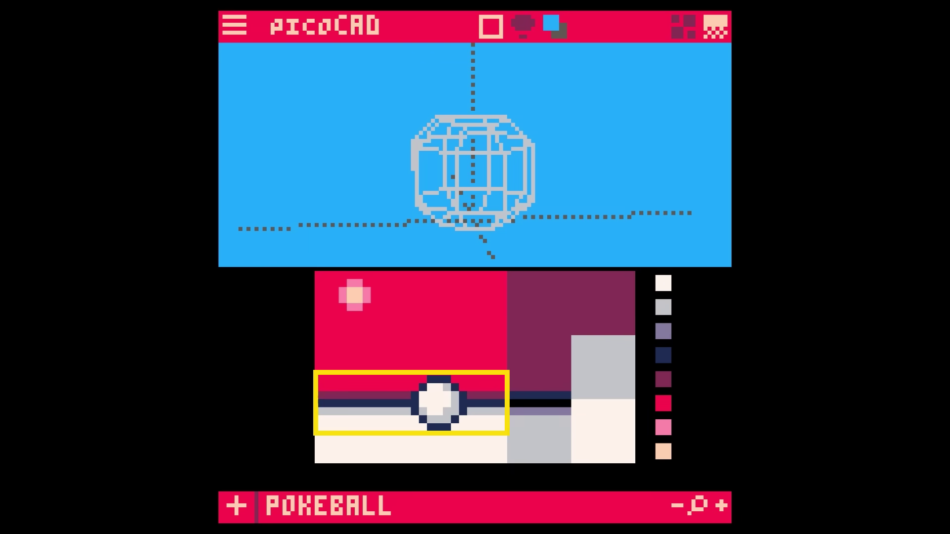
Show the Pokeball with textured rendering and enlarge it in the preview.
{"action": "key", "text": "r"}
{"action": "key", "text": "r"}
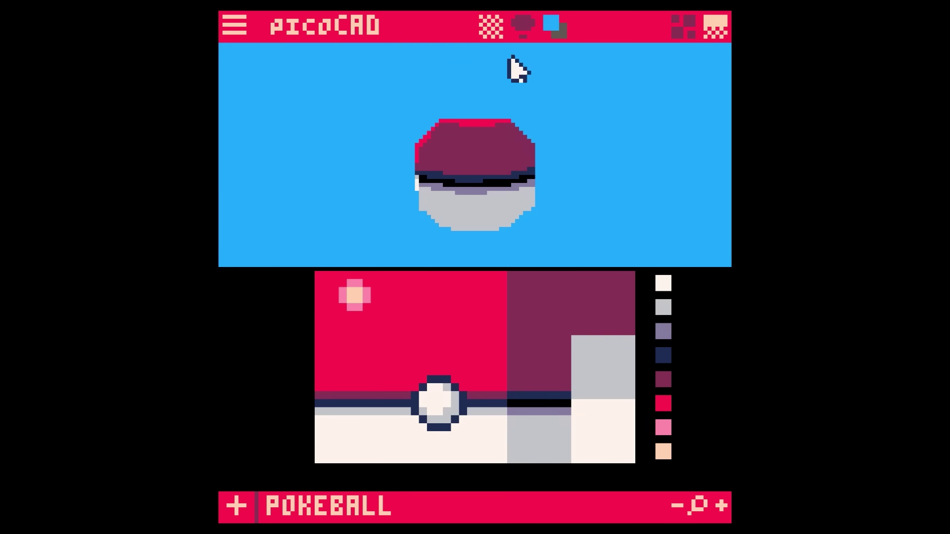
{"action": "left_click", "coordinate": [721, 498]}
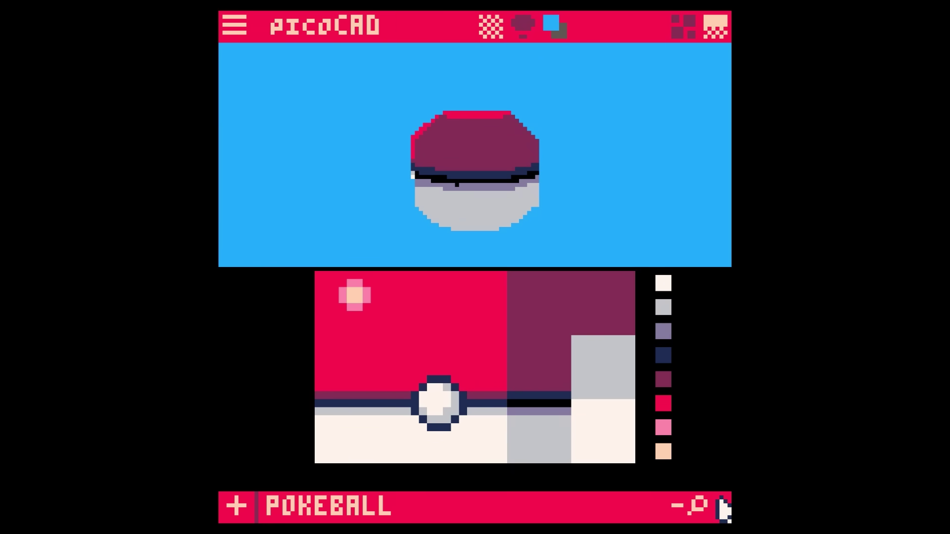
{"action": "left_click", "coordinate": [721, 501]}
{"action": "left_click", "coordinate": [721, 502]}
{"action": "left_click", "coordinate": [721, 501]}
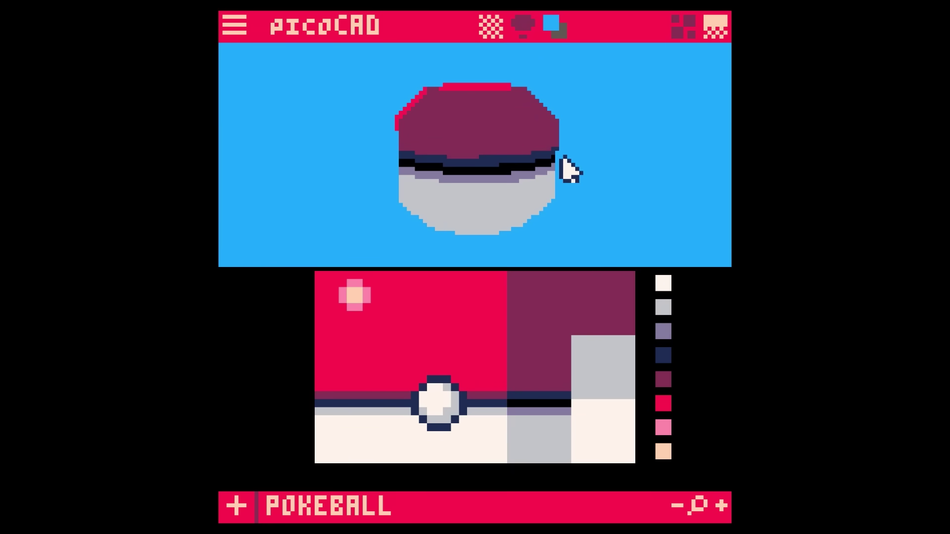
{"action": "mouse_move", "coordinate": [569, 168]}
{"action": "right_mouse_down"}
{"action": "mouse_move", "coordinate": [582, 166]}
{"action": "mouse_move", "coordinate": [575, 157]}
{"action": "mouse_move", "coordinate": [582, 167]}
{"action": "right_mouse_up"}
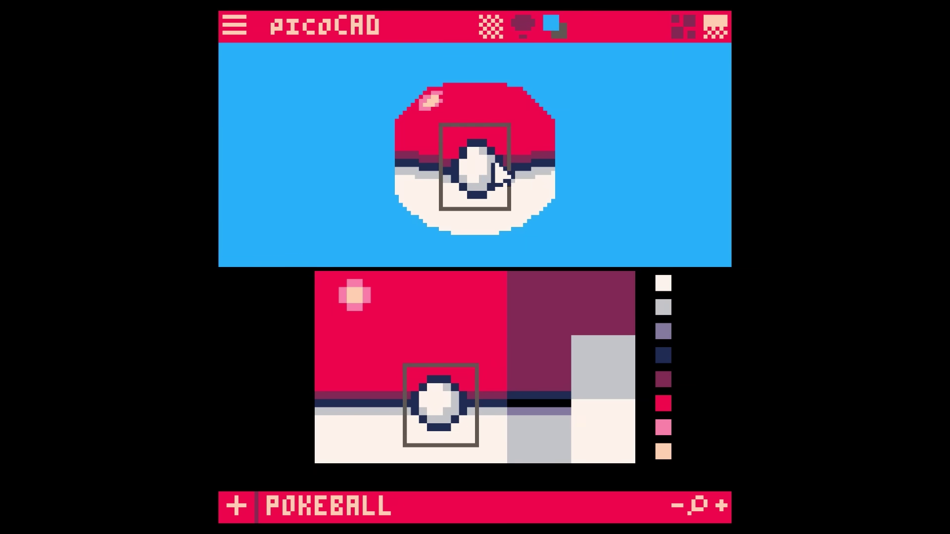
Select individual side and upper faces around the Pokeball to inspect how they map onto the light and dark texture areas.
{"action": "left_click", "coordinate": [534, 173]}
{"action": "right_click_drag", "start_coordinate": [533, 175], "coordinate": [454, 130]}
{"action": "left_click", "coordinate": [541, 169]}
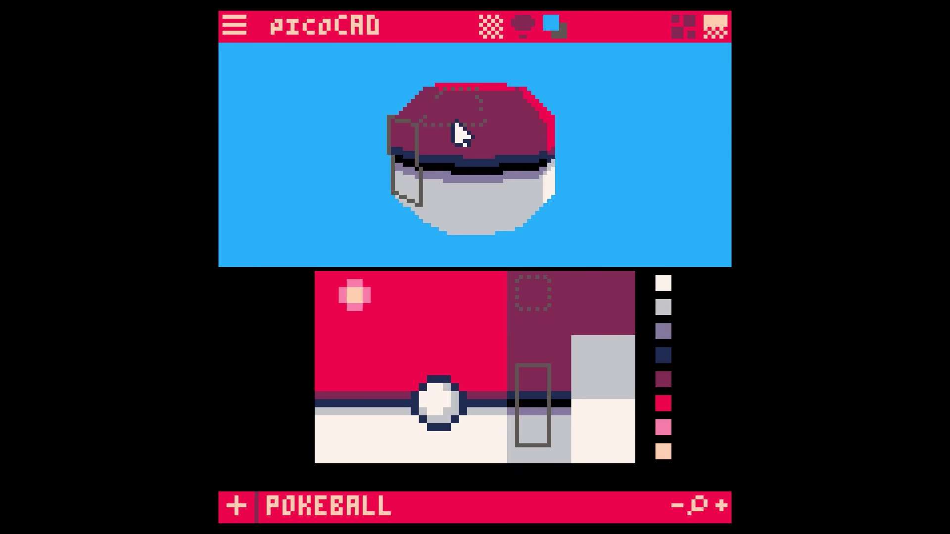
{"action": "left_click", "coordinate": [455, 123]}
{"action": "key", "text": "Right"}
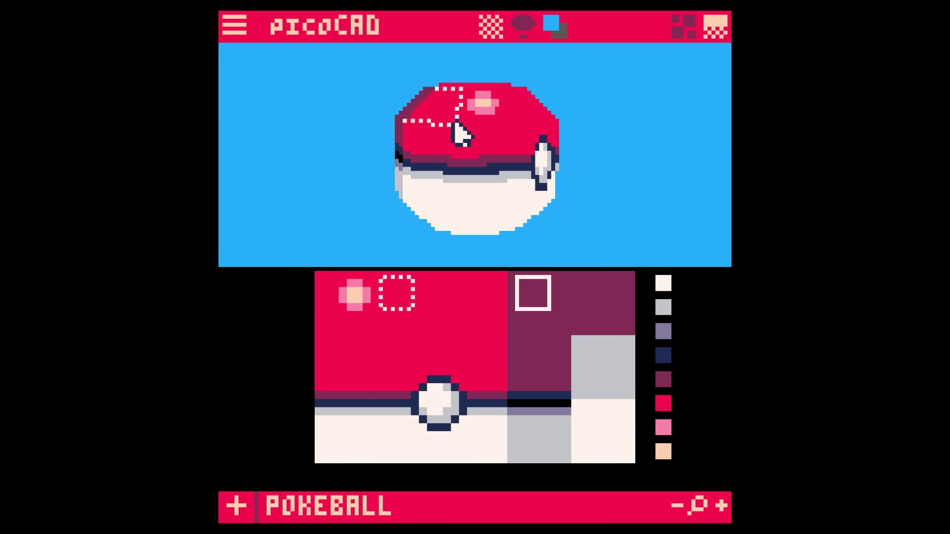
{"action": "left_click", "coordinate": [444, 121]}
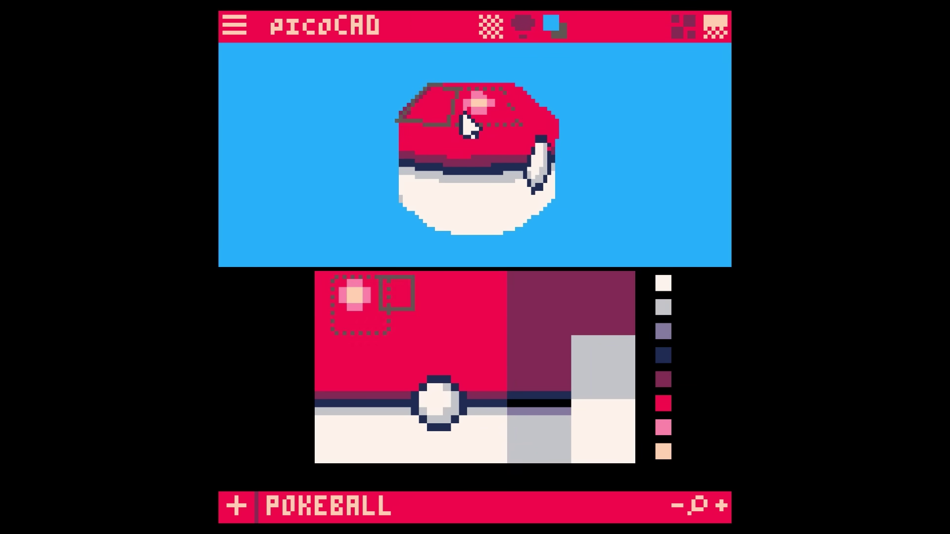